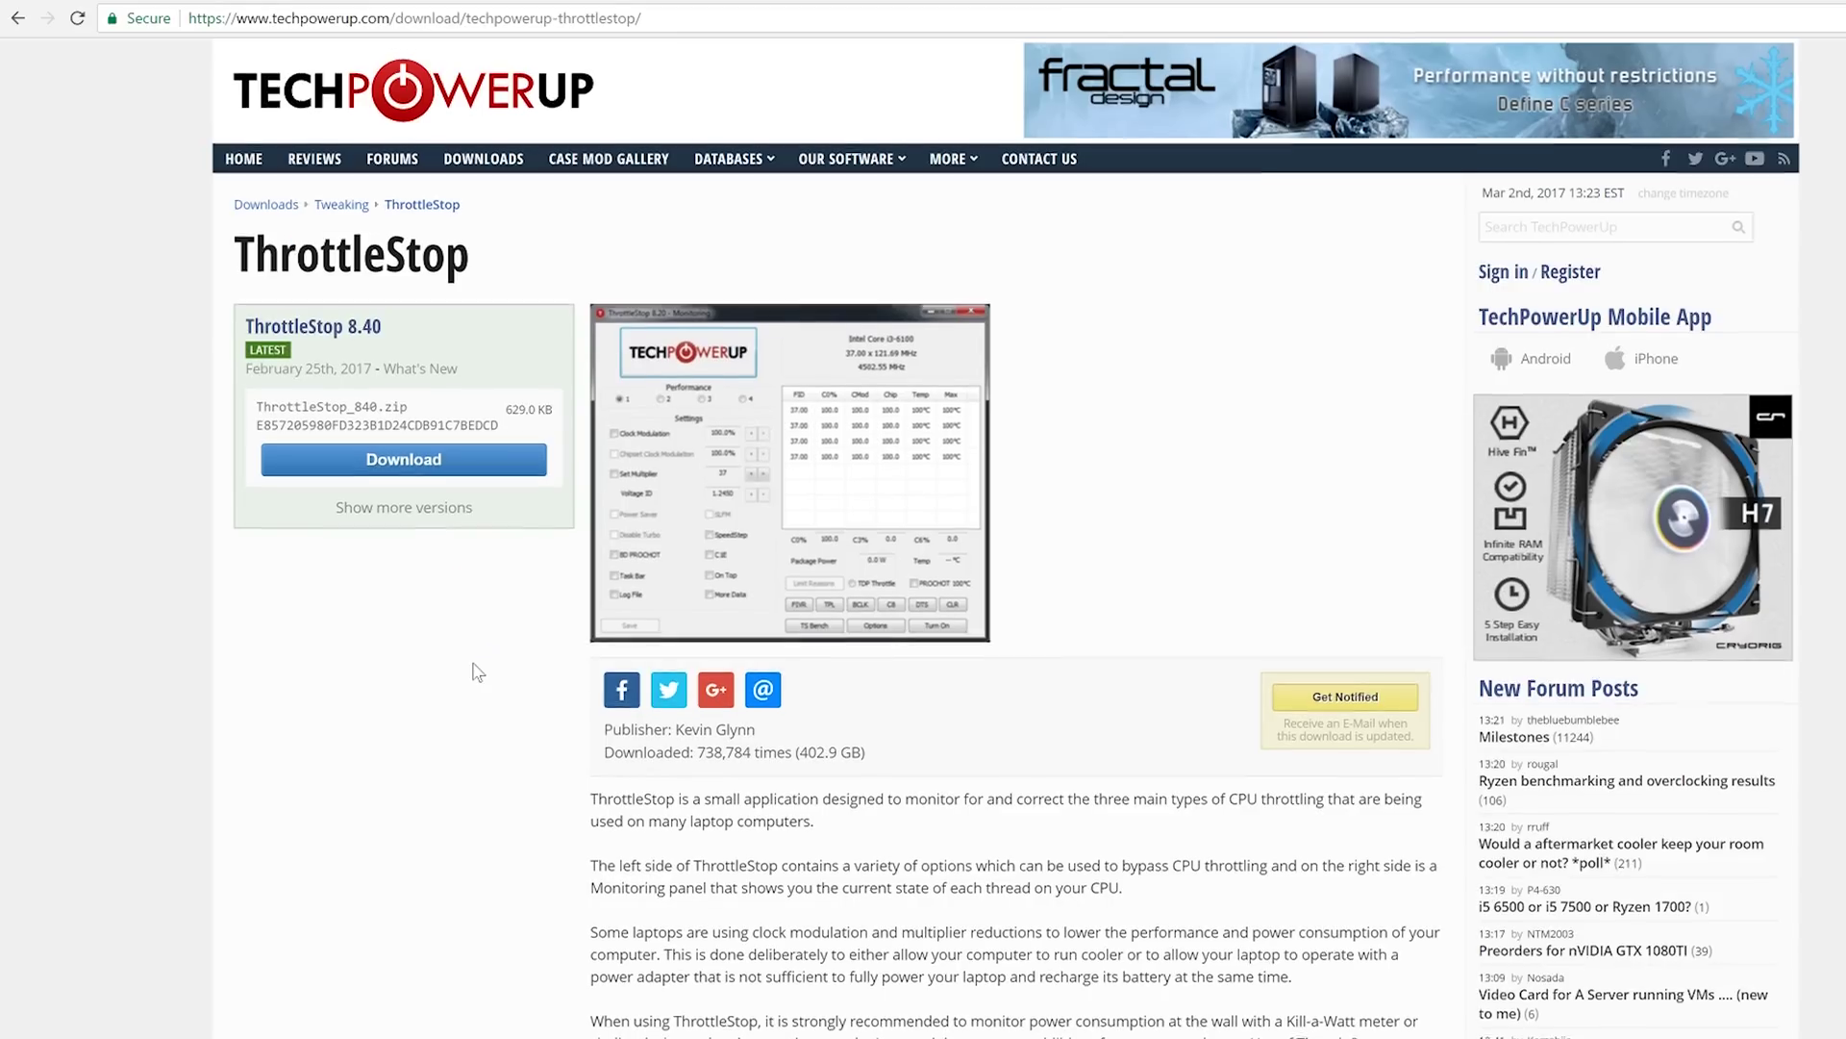
Skim the ThrottleStop description on TechPowerUp, then return to Intel XTU's System Information page.
{"action": "scroll", "coordinate": [478, 672], "scroll_direction": "down", "scroll_amount": 3}
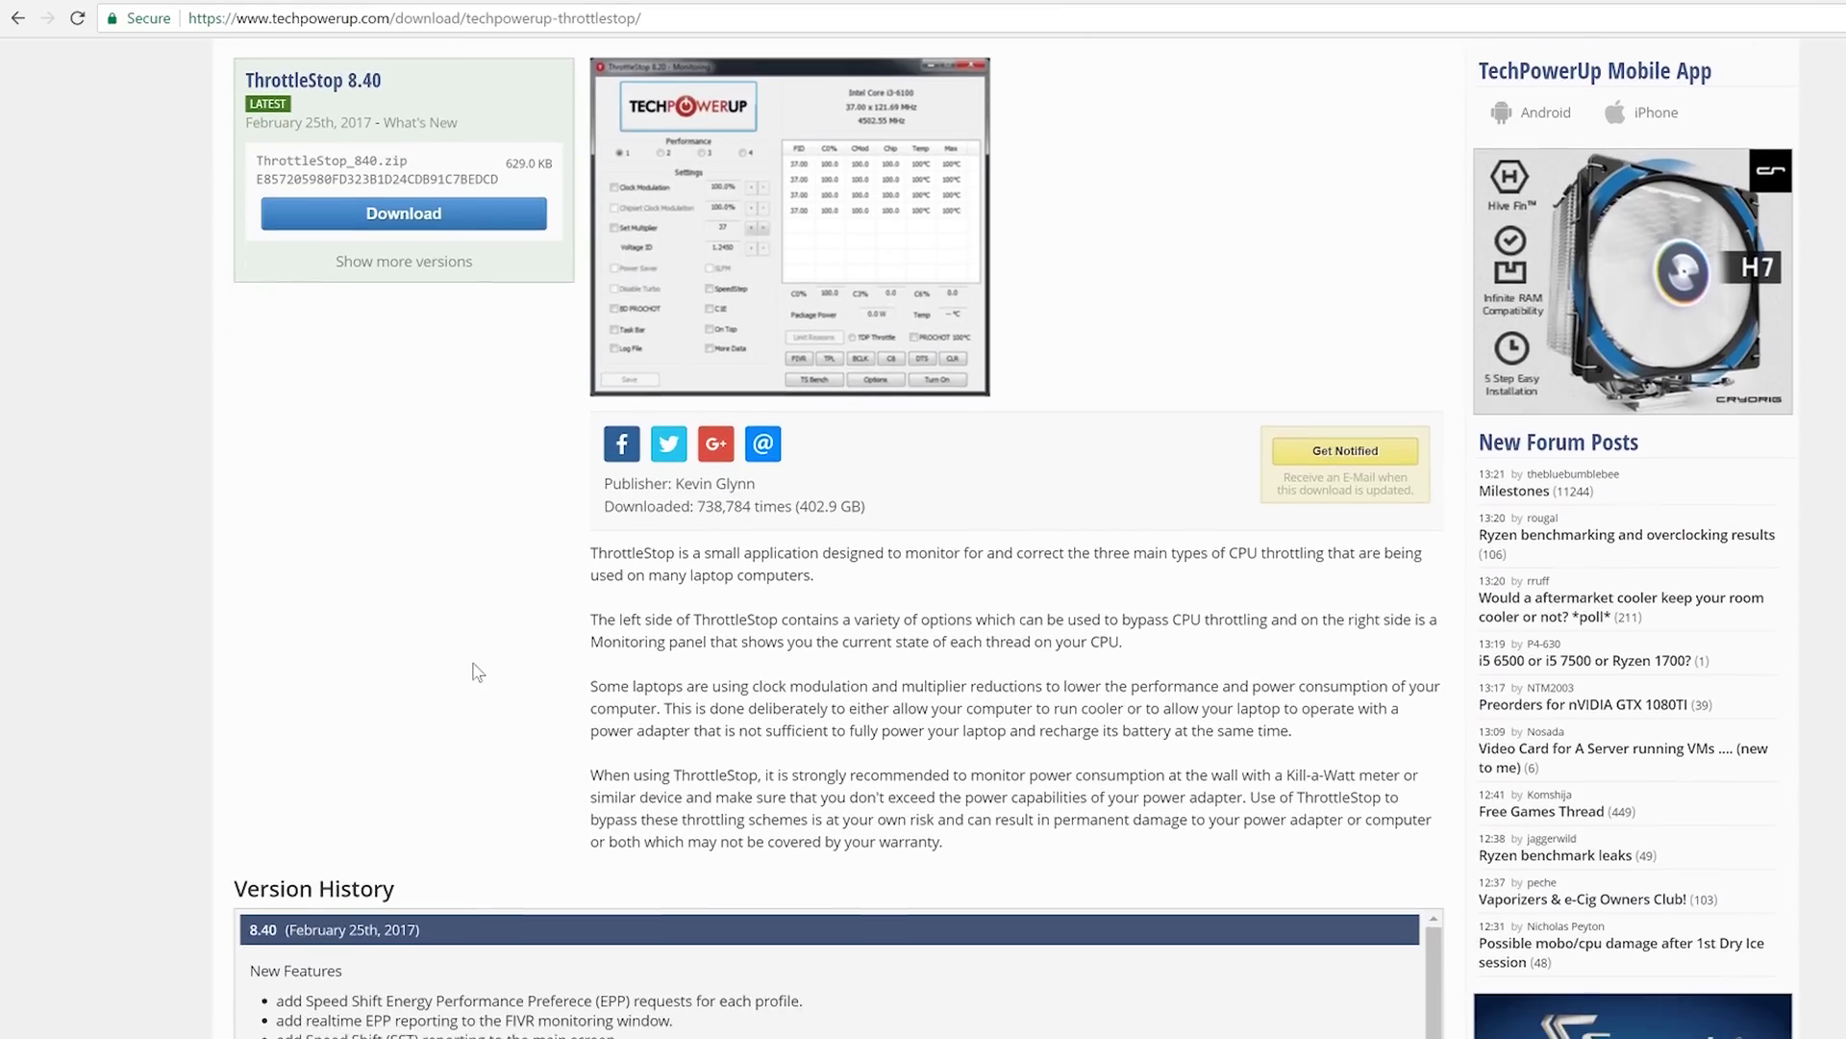
{"action": "scroll", "coordinate": [478, 672], "scroll_direction": "down", "scroll_amount": 1}
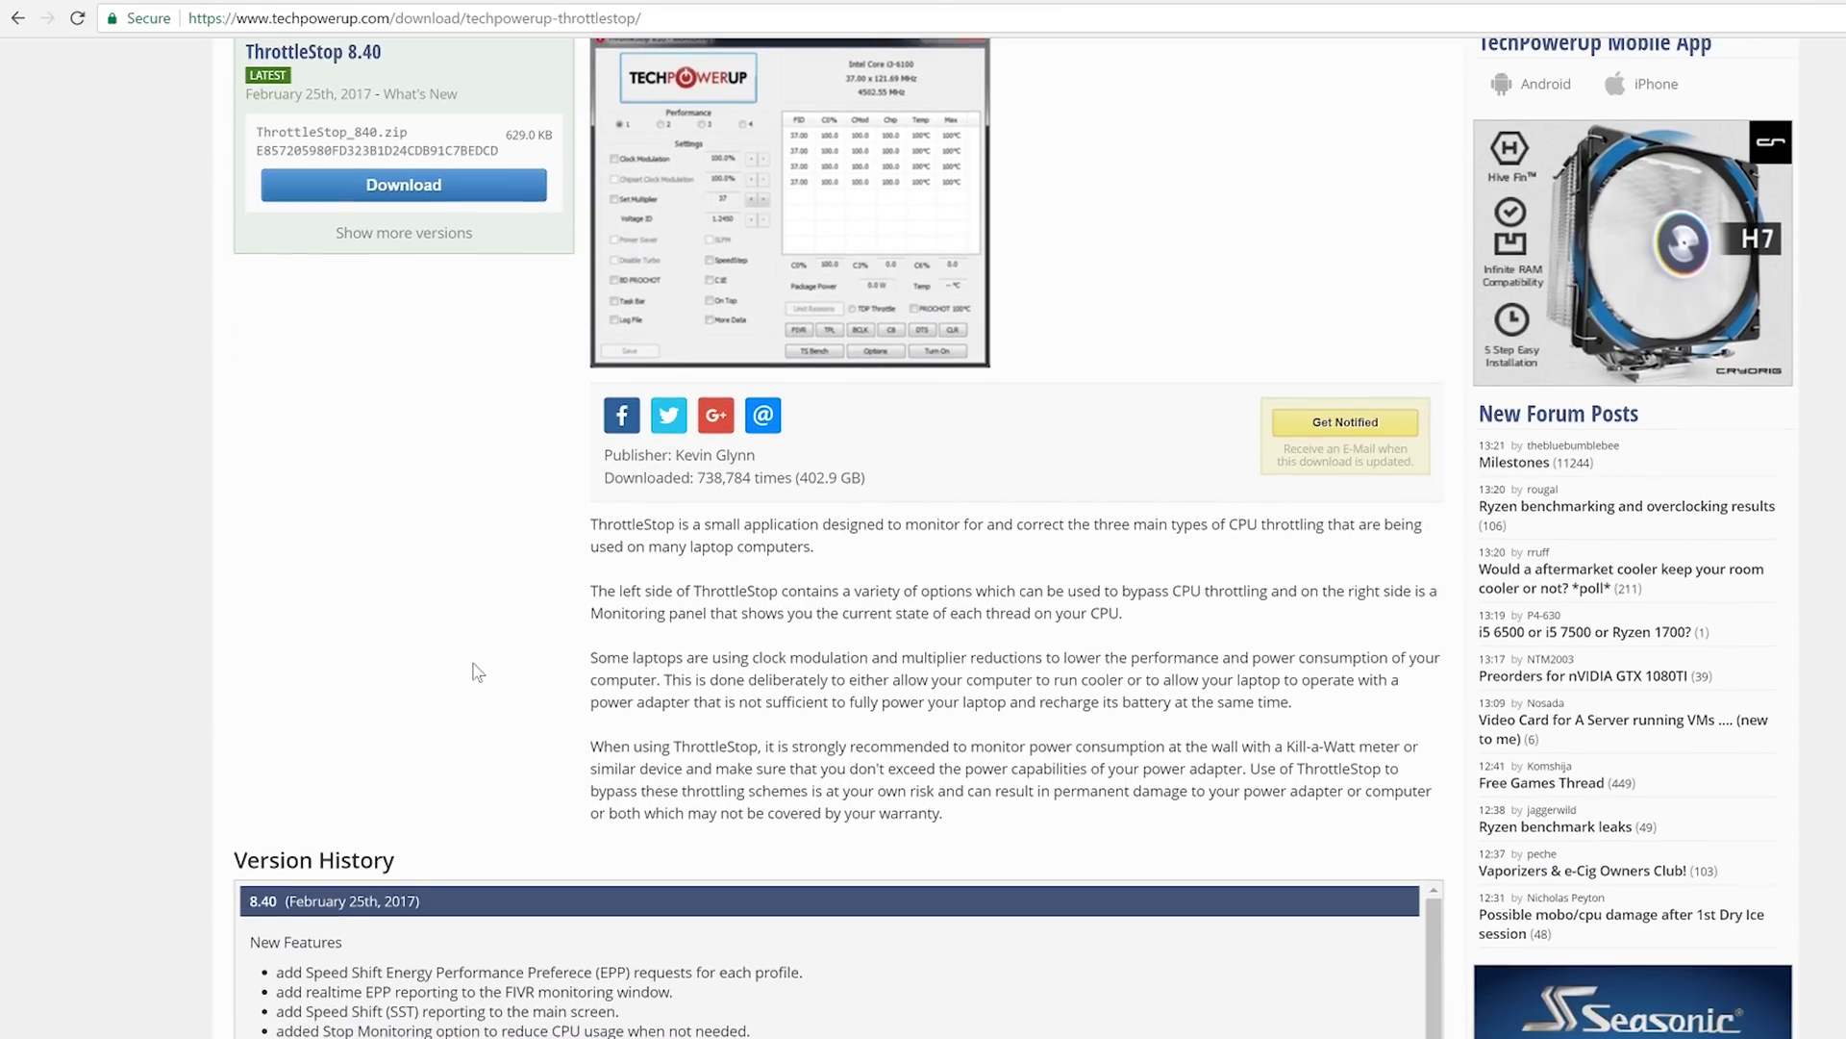
{"action": "scroll", "coordinate": [478, 672], "scroll_direction": "up", "scroll_amount": 1}
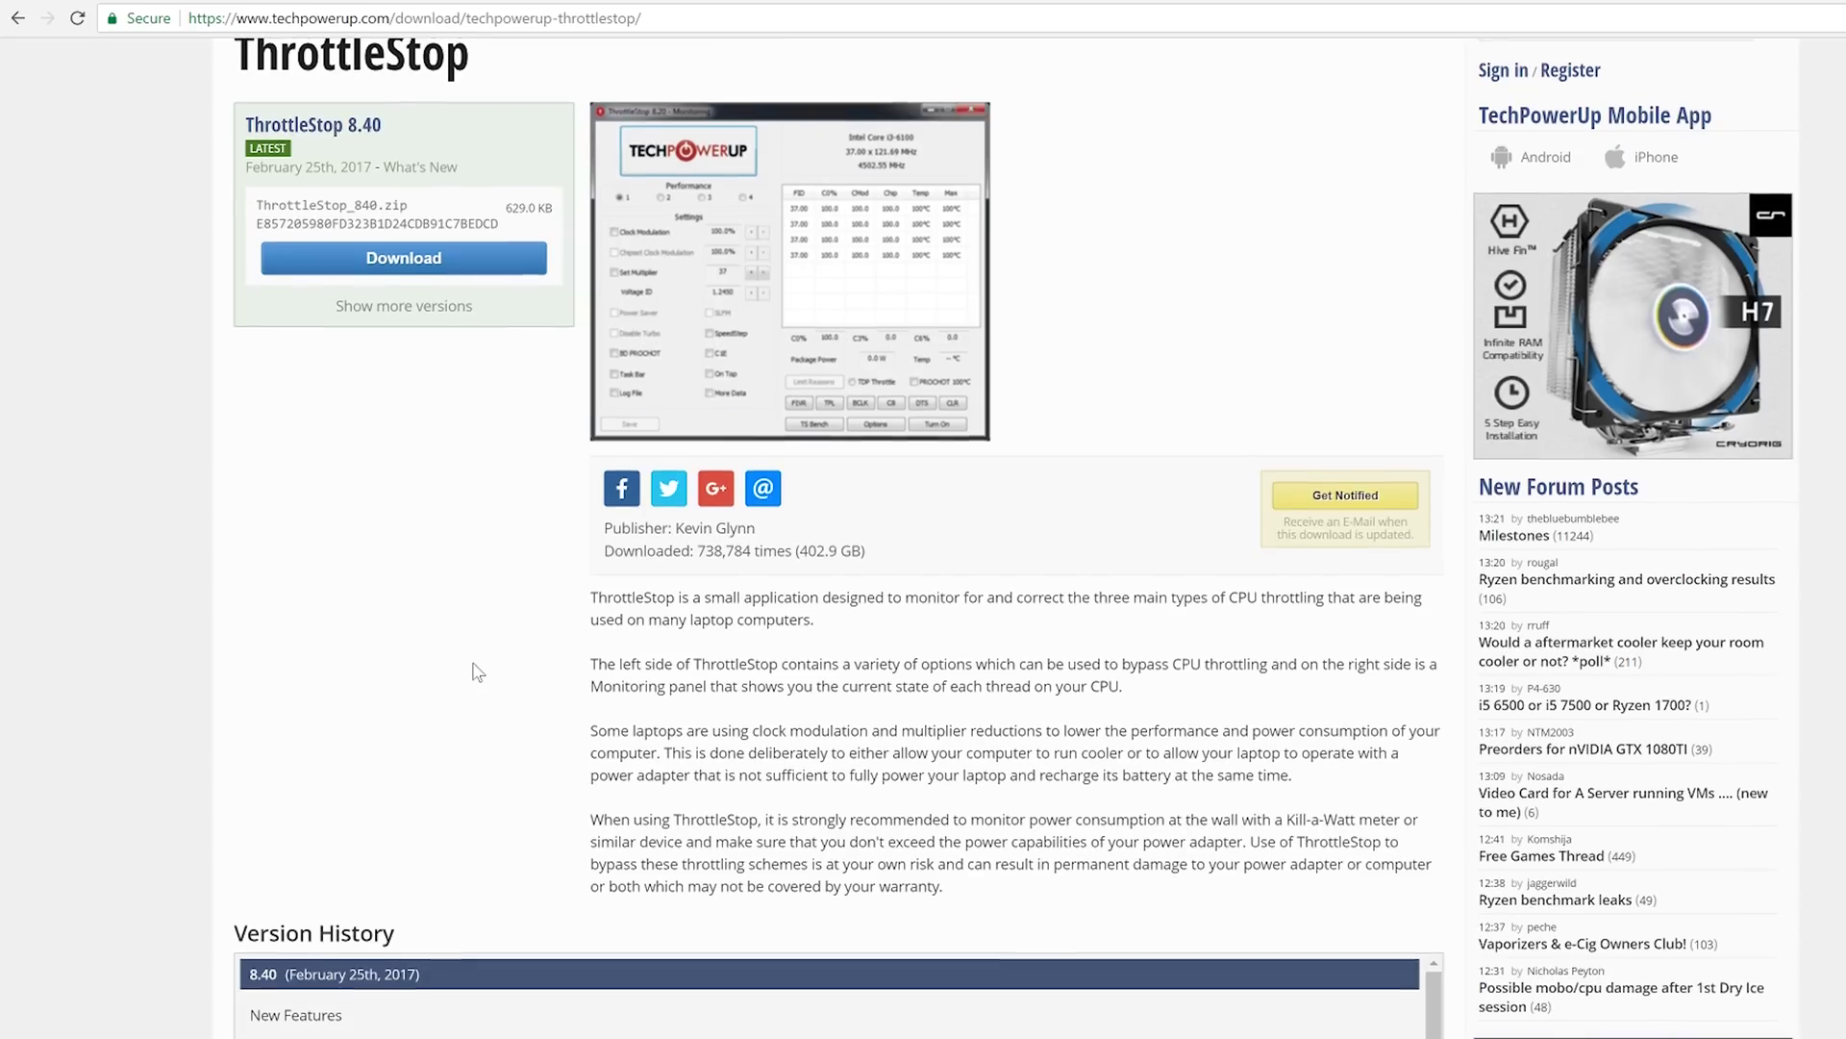
{"action": "key", "text": "ctrl+l"}
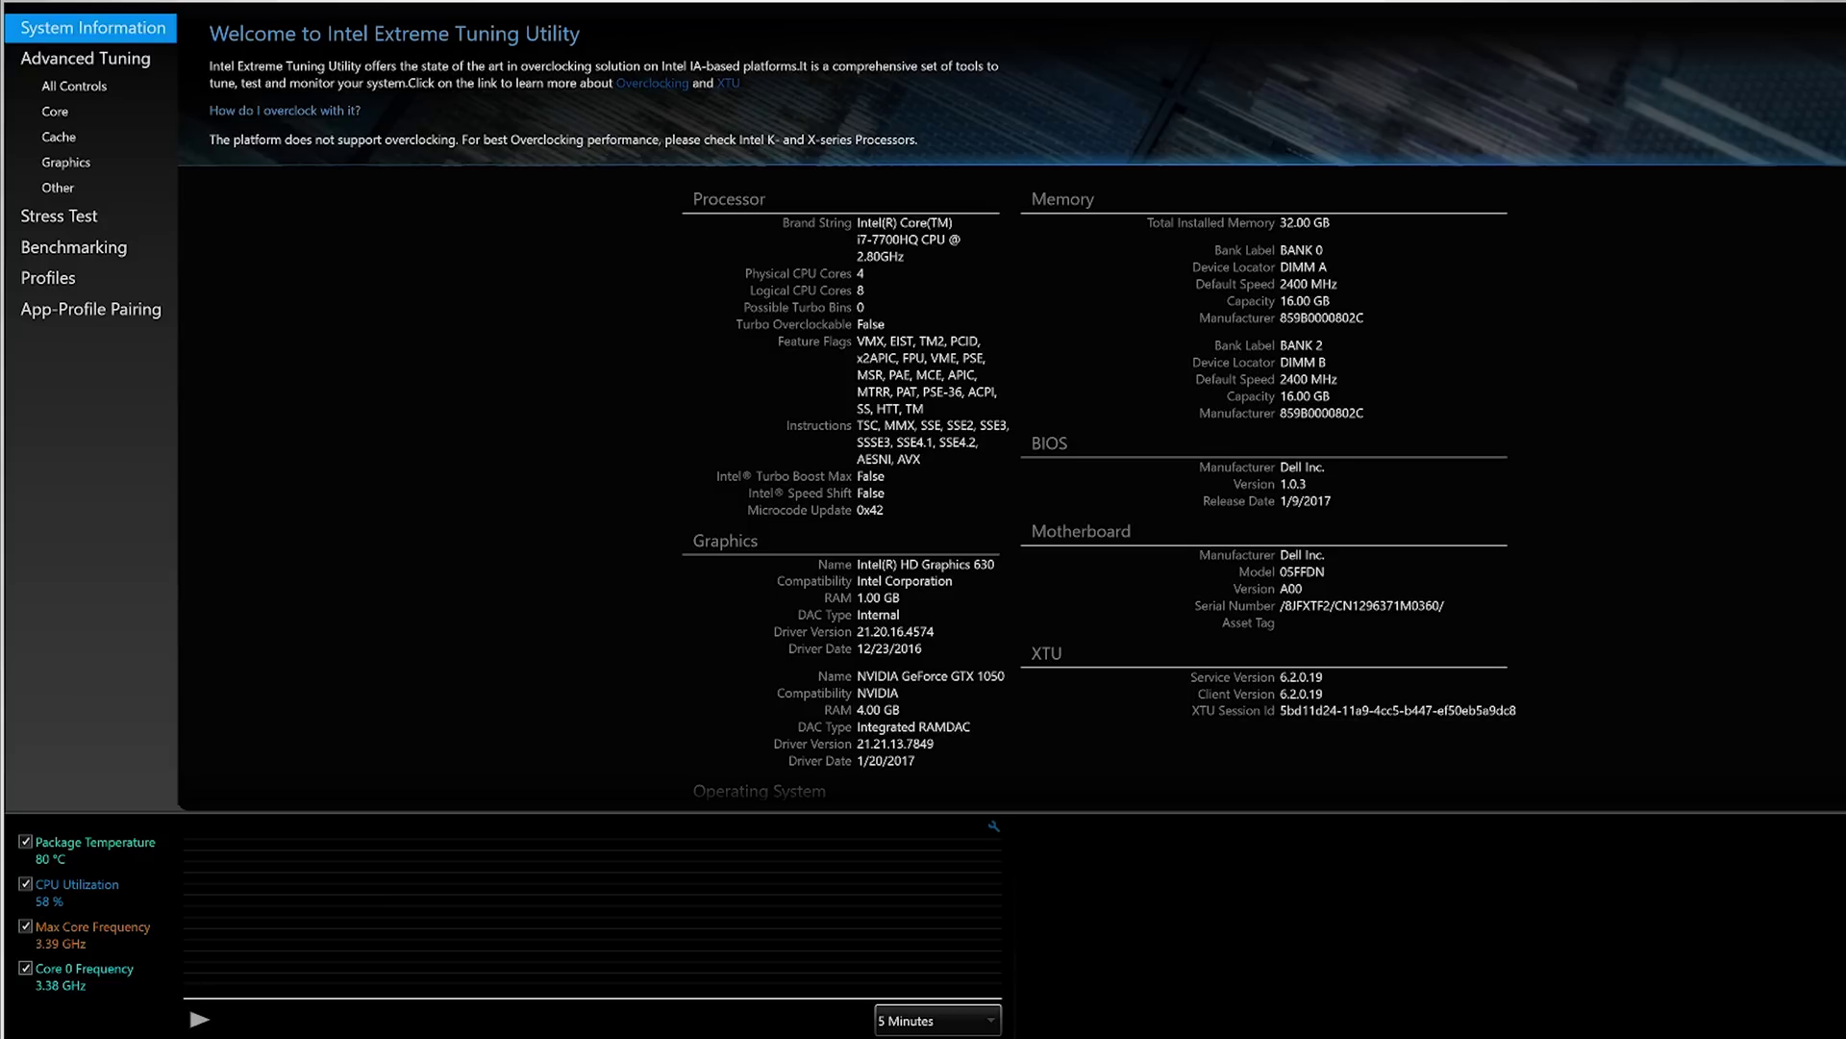
Change the monitoring graph time range from 5 Minutes to 30 Minutes.
{"action": "left_click", "coordinate": [997, 1033]}
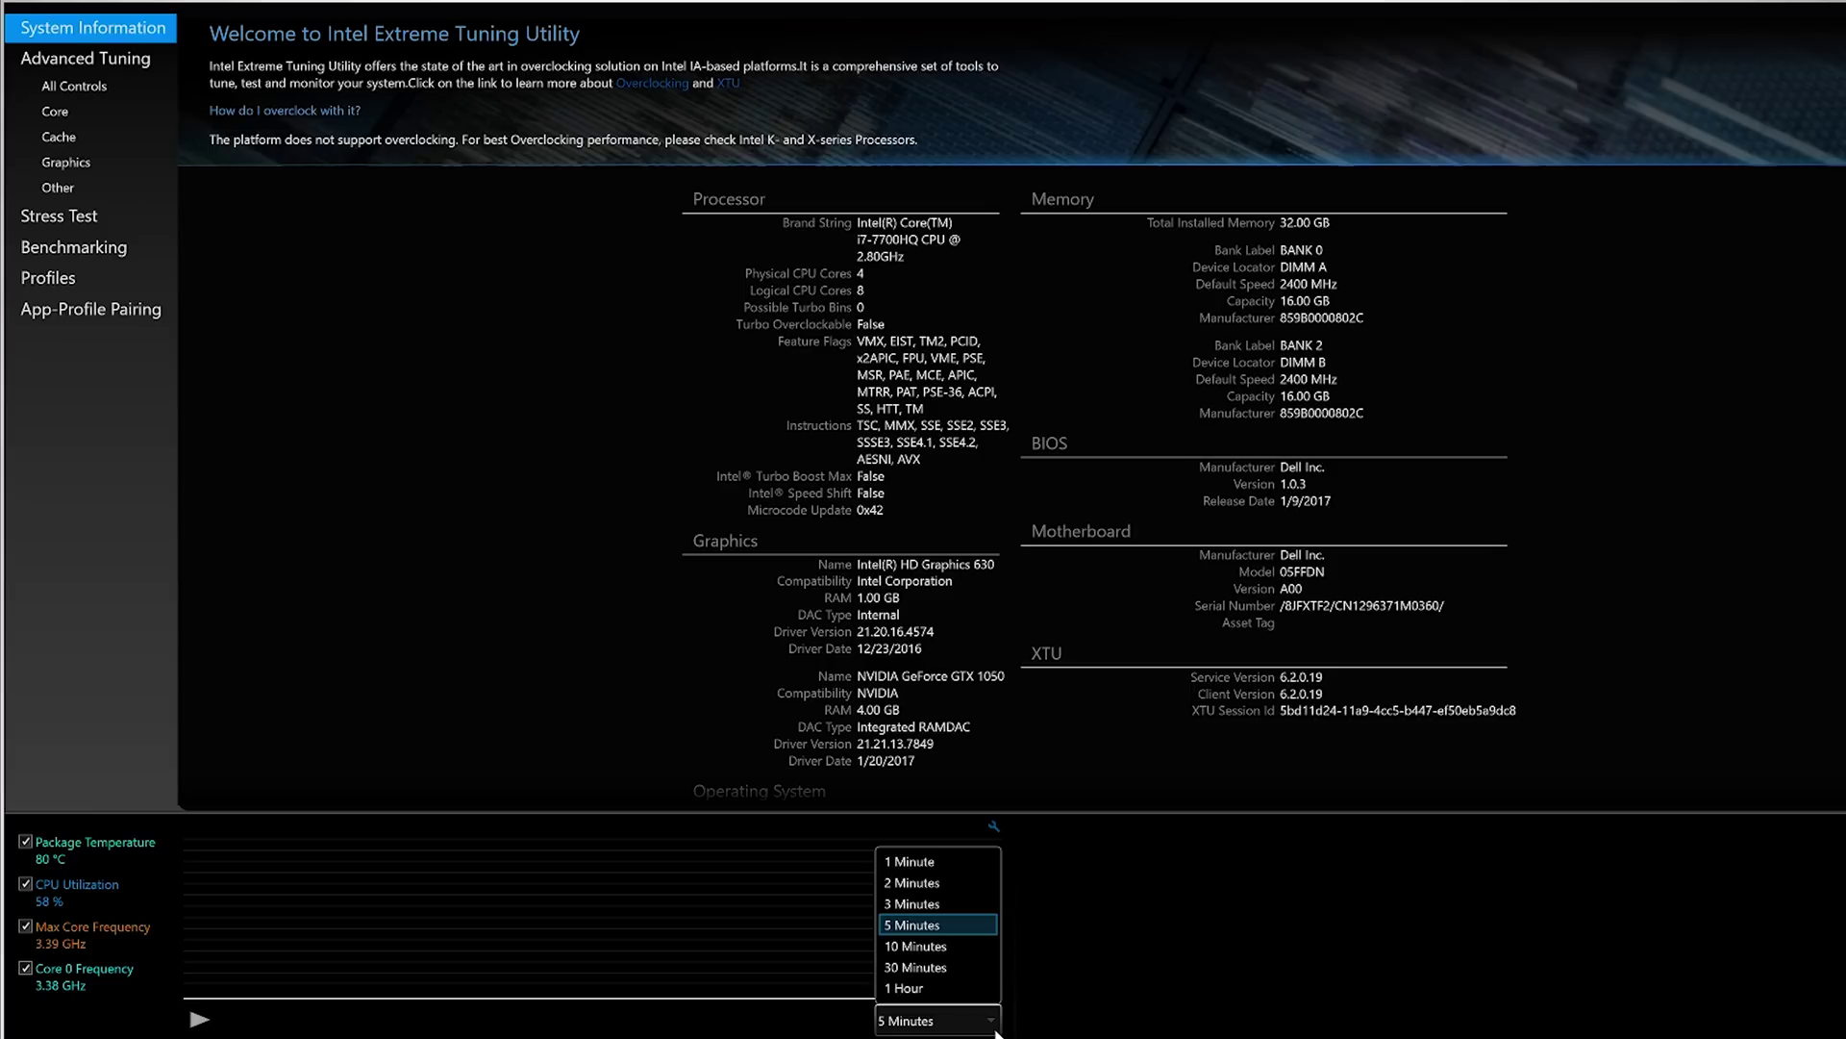
{"action": "left_click", "coordinate": [932, 970]}
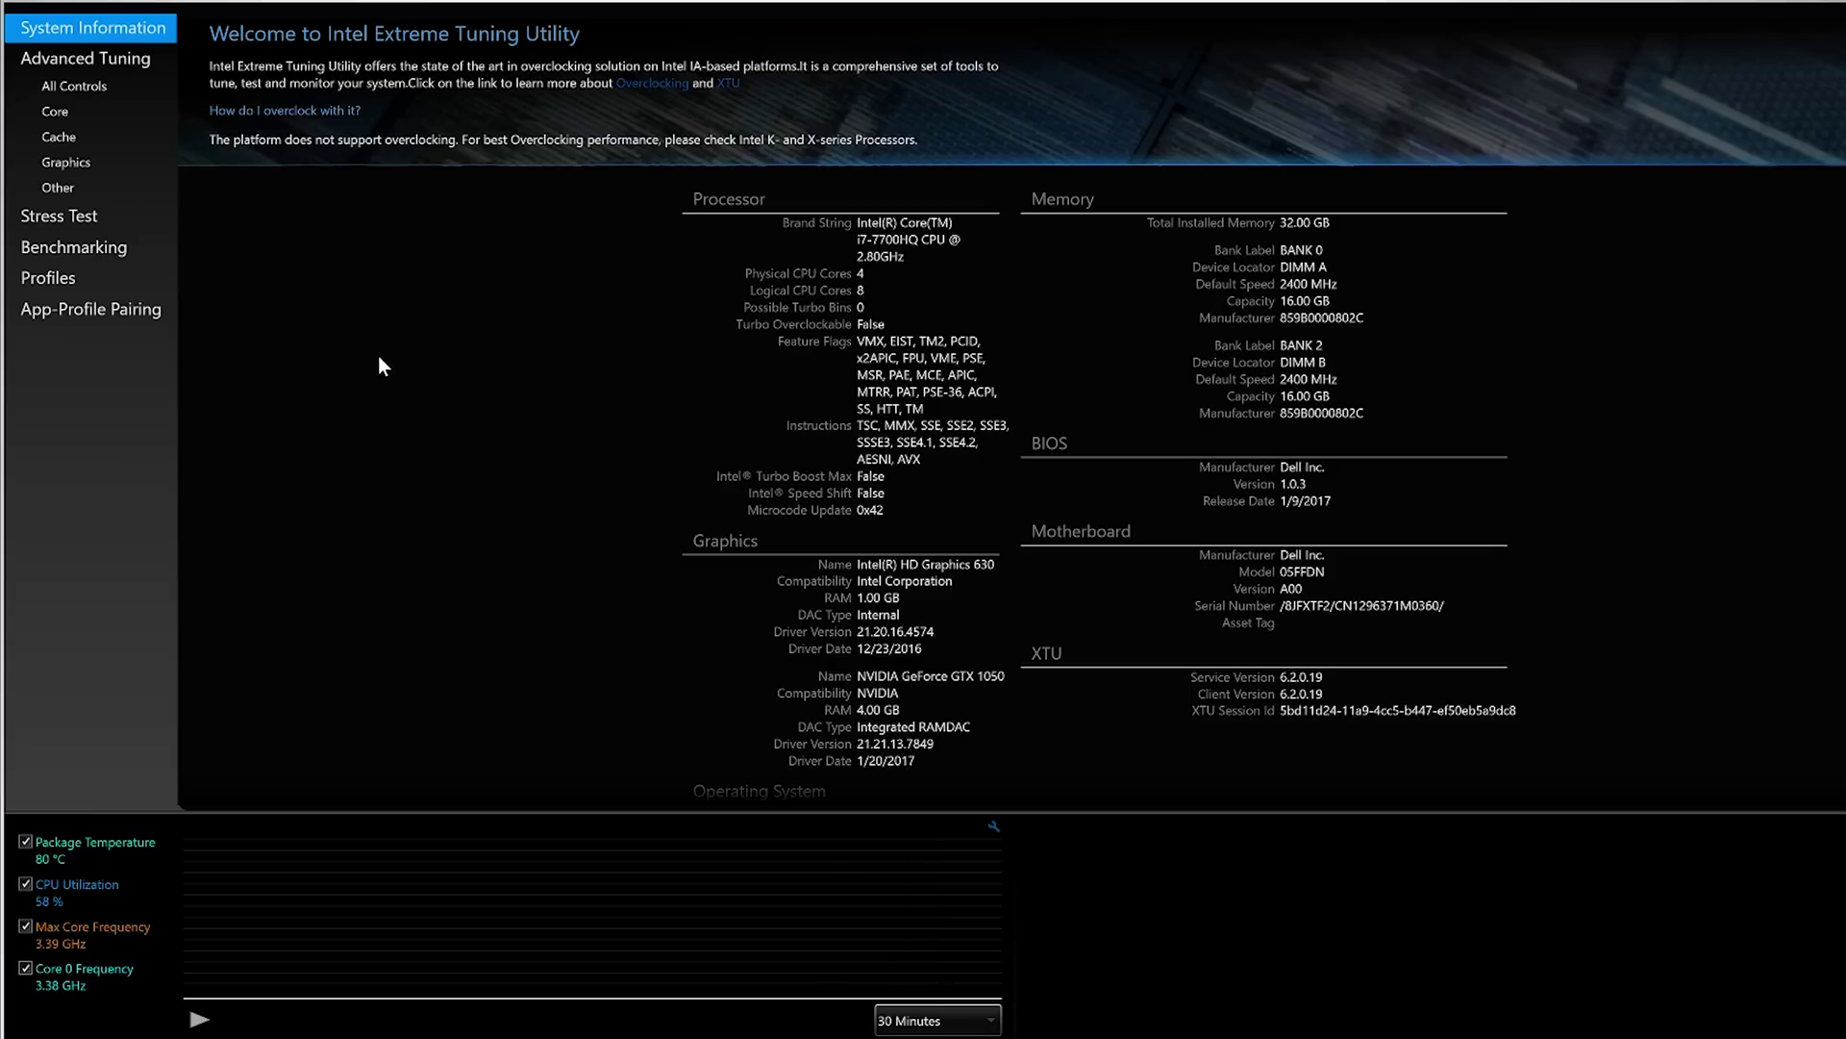
On the Stress Test page, set the CPU Stress Test duration to 30 Minutes.
{"action": "left_click", "coordinate": [68, 218]}
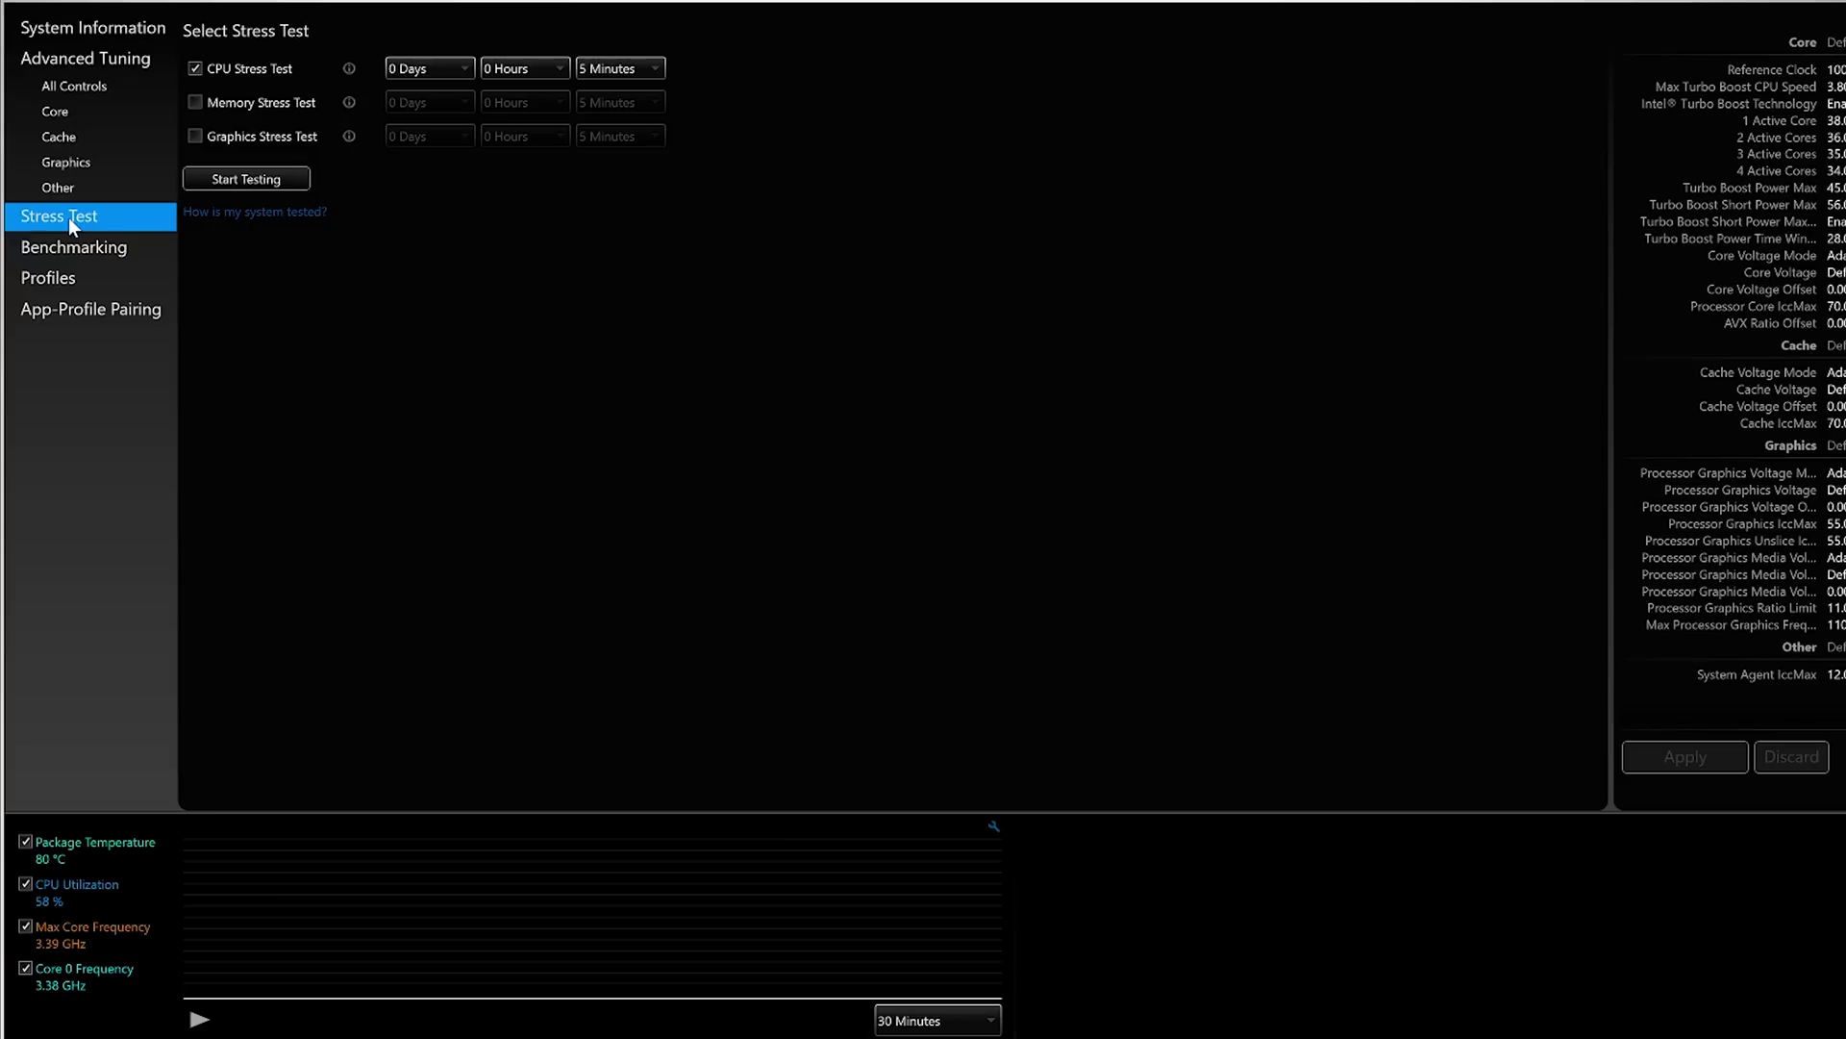
{"action": "left_click", "coordinate": [607, 68]}
{"action": "scroll", "coordinate": [623, 422], "scroll_direction": "down", "scroll_amount": 1}
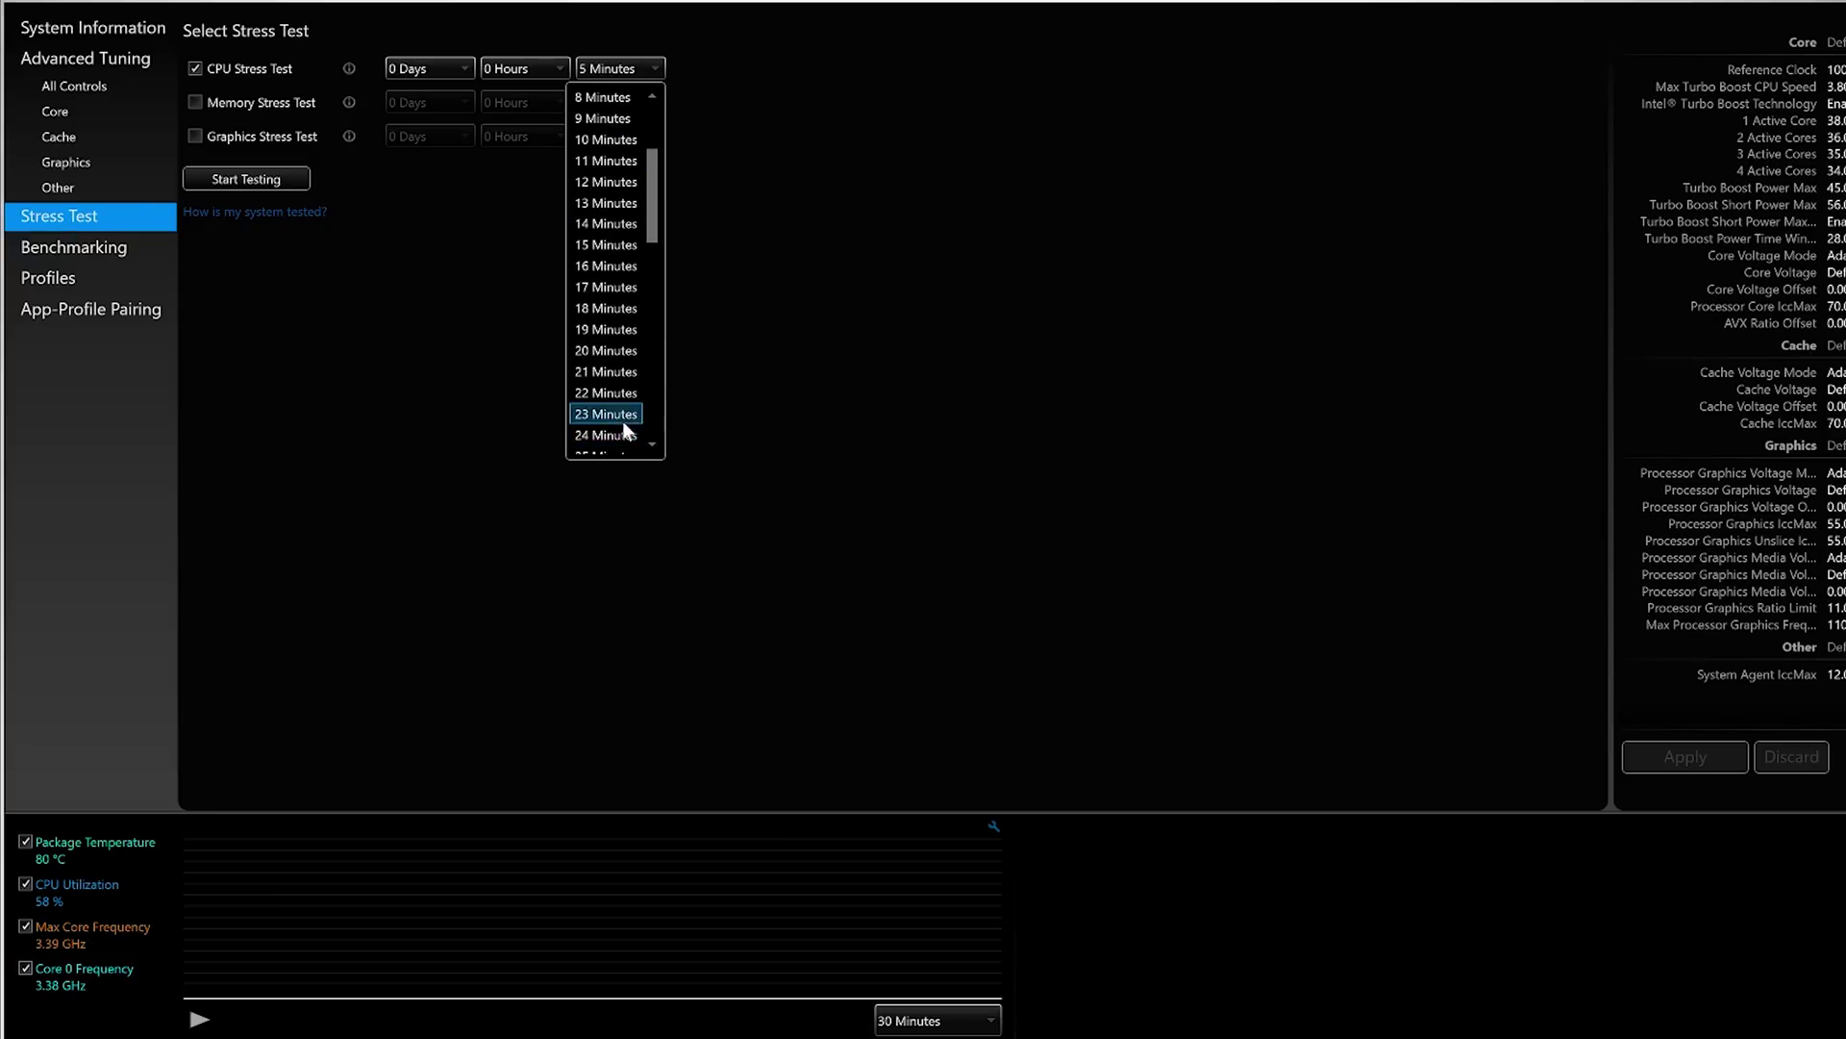
{"action": "scroll", "coordinate": [620, 436], "scroll_direction": "down", "scroll_amount": 12}
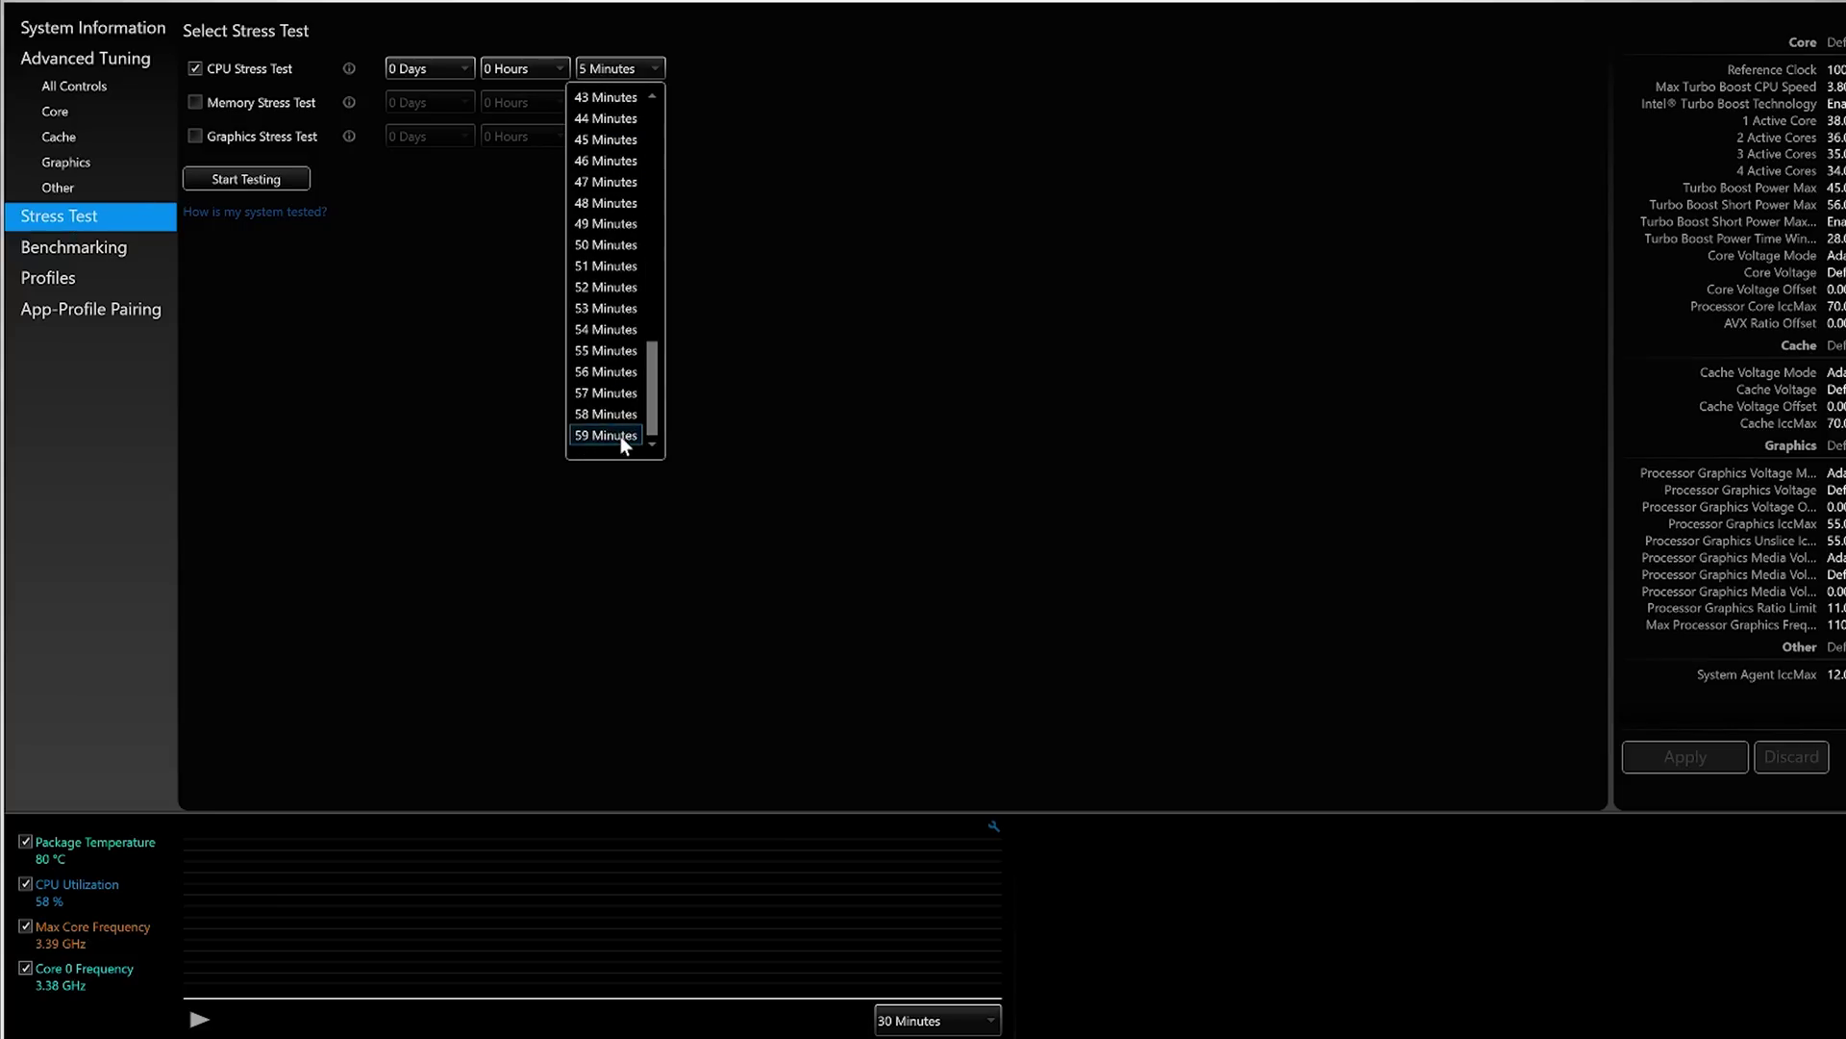
{"action": "scroll", "coordinate": [622, 436], "scroll_direction": "up", "scroll_amount": 9}
{"action": "left_click", "coordinate": [617, 392]}
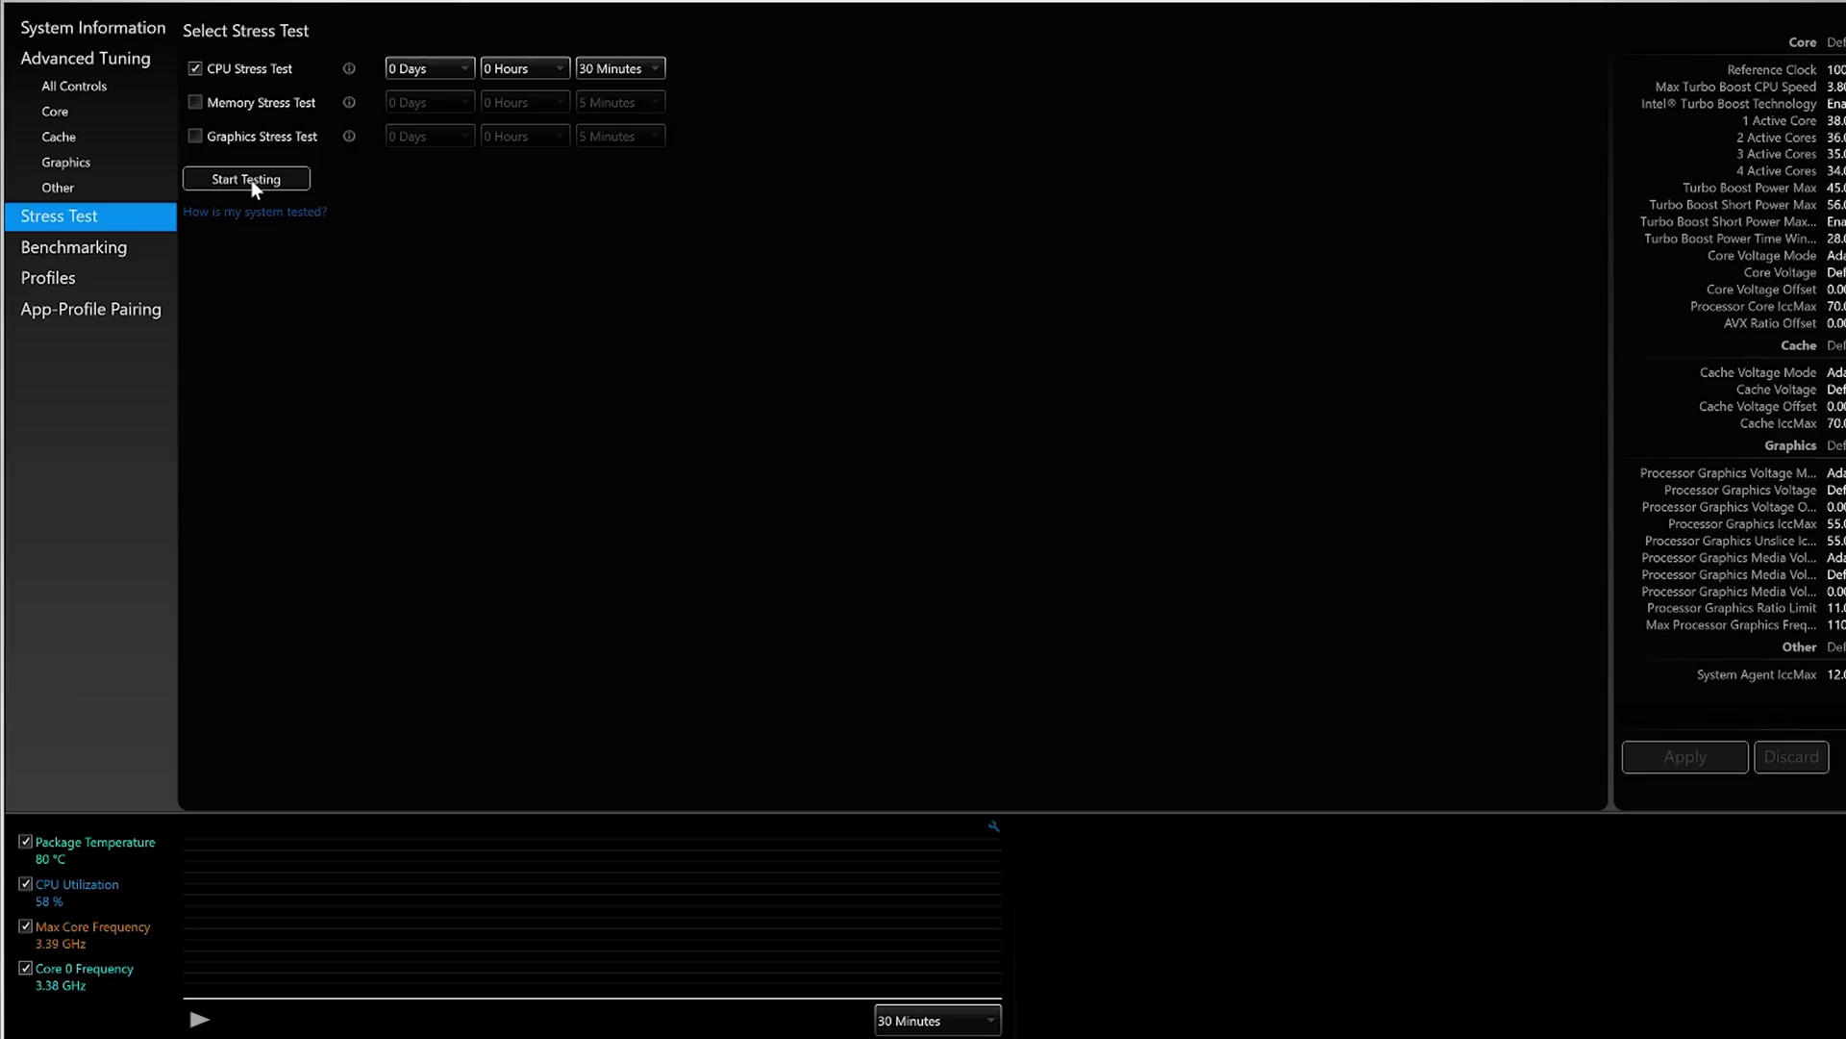
In Advanced Tuning > Core, set Core Voltage Offset to -0.050 V and apply it.
{"action": "left_click", "coordinate": [55, 111]}
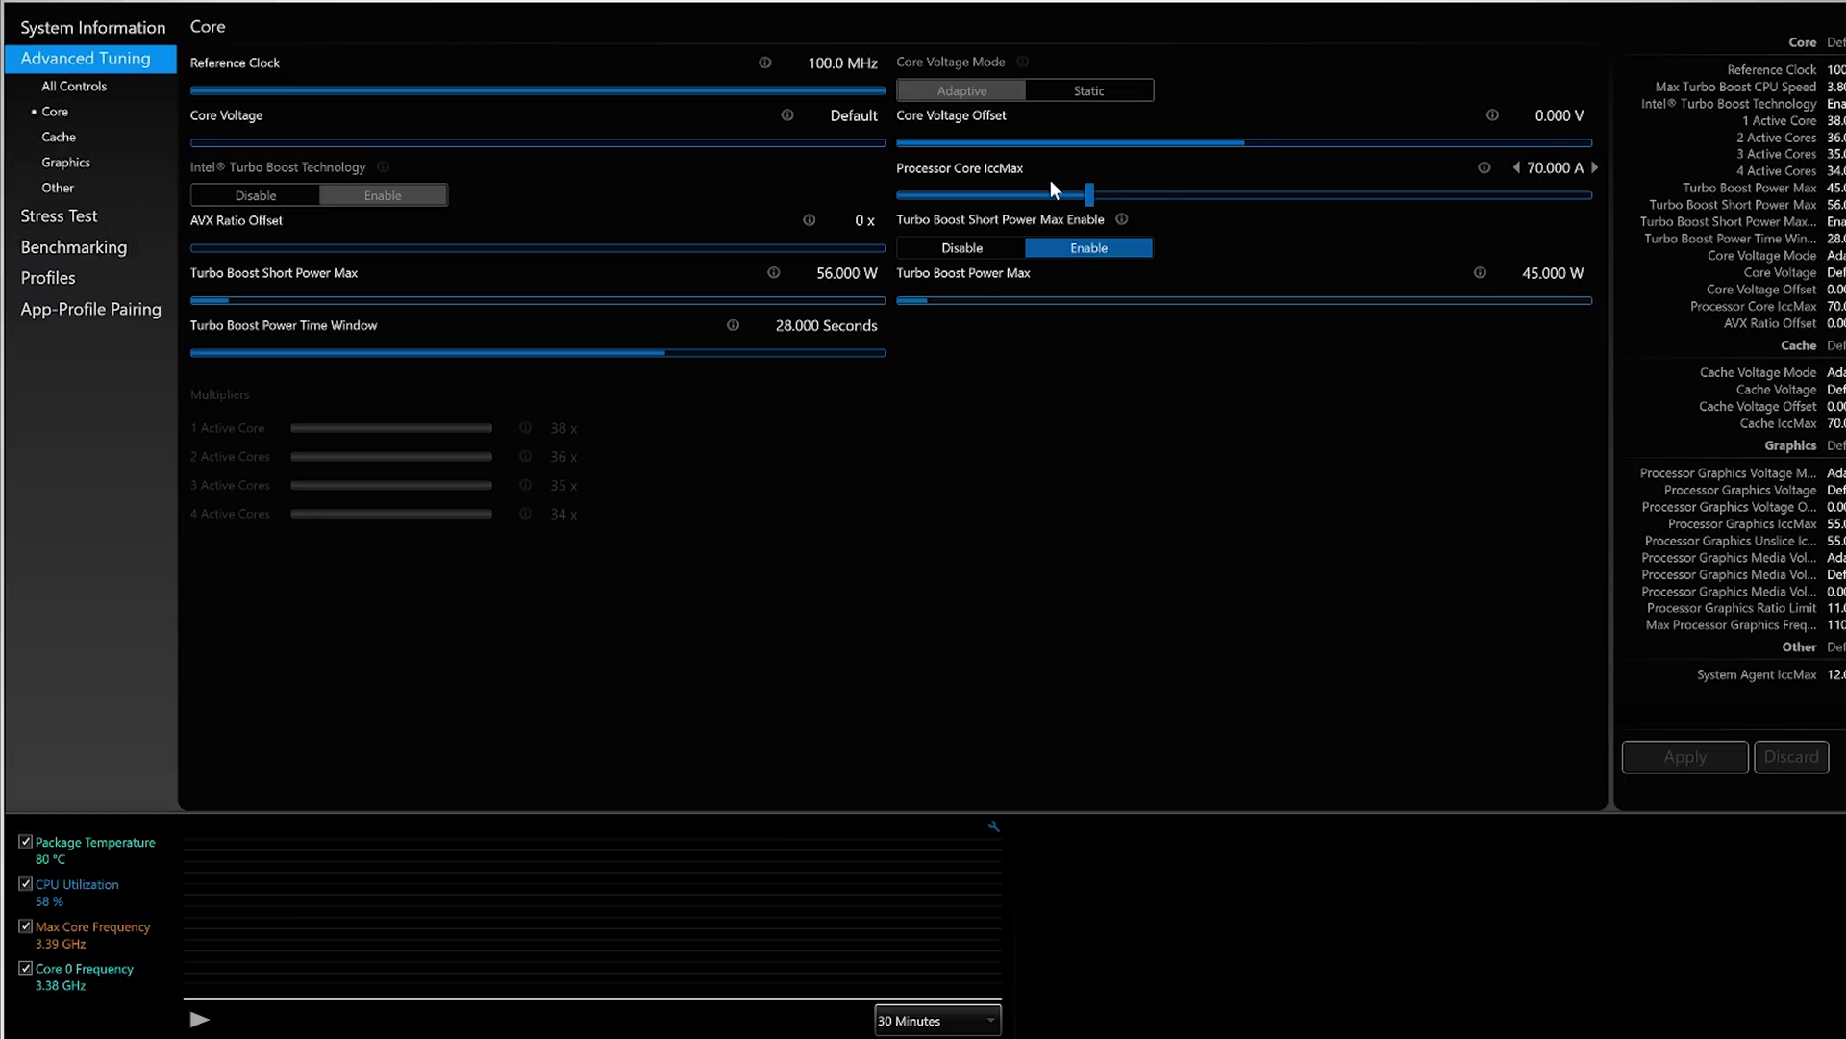
{"action": "left_click", "coordinate": [1574, 116]}
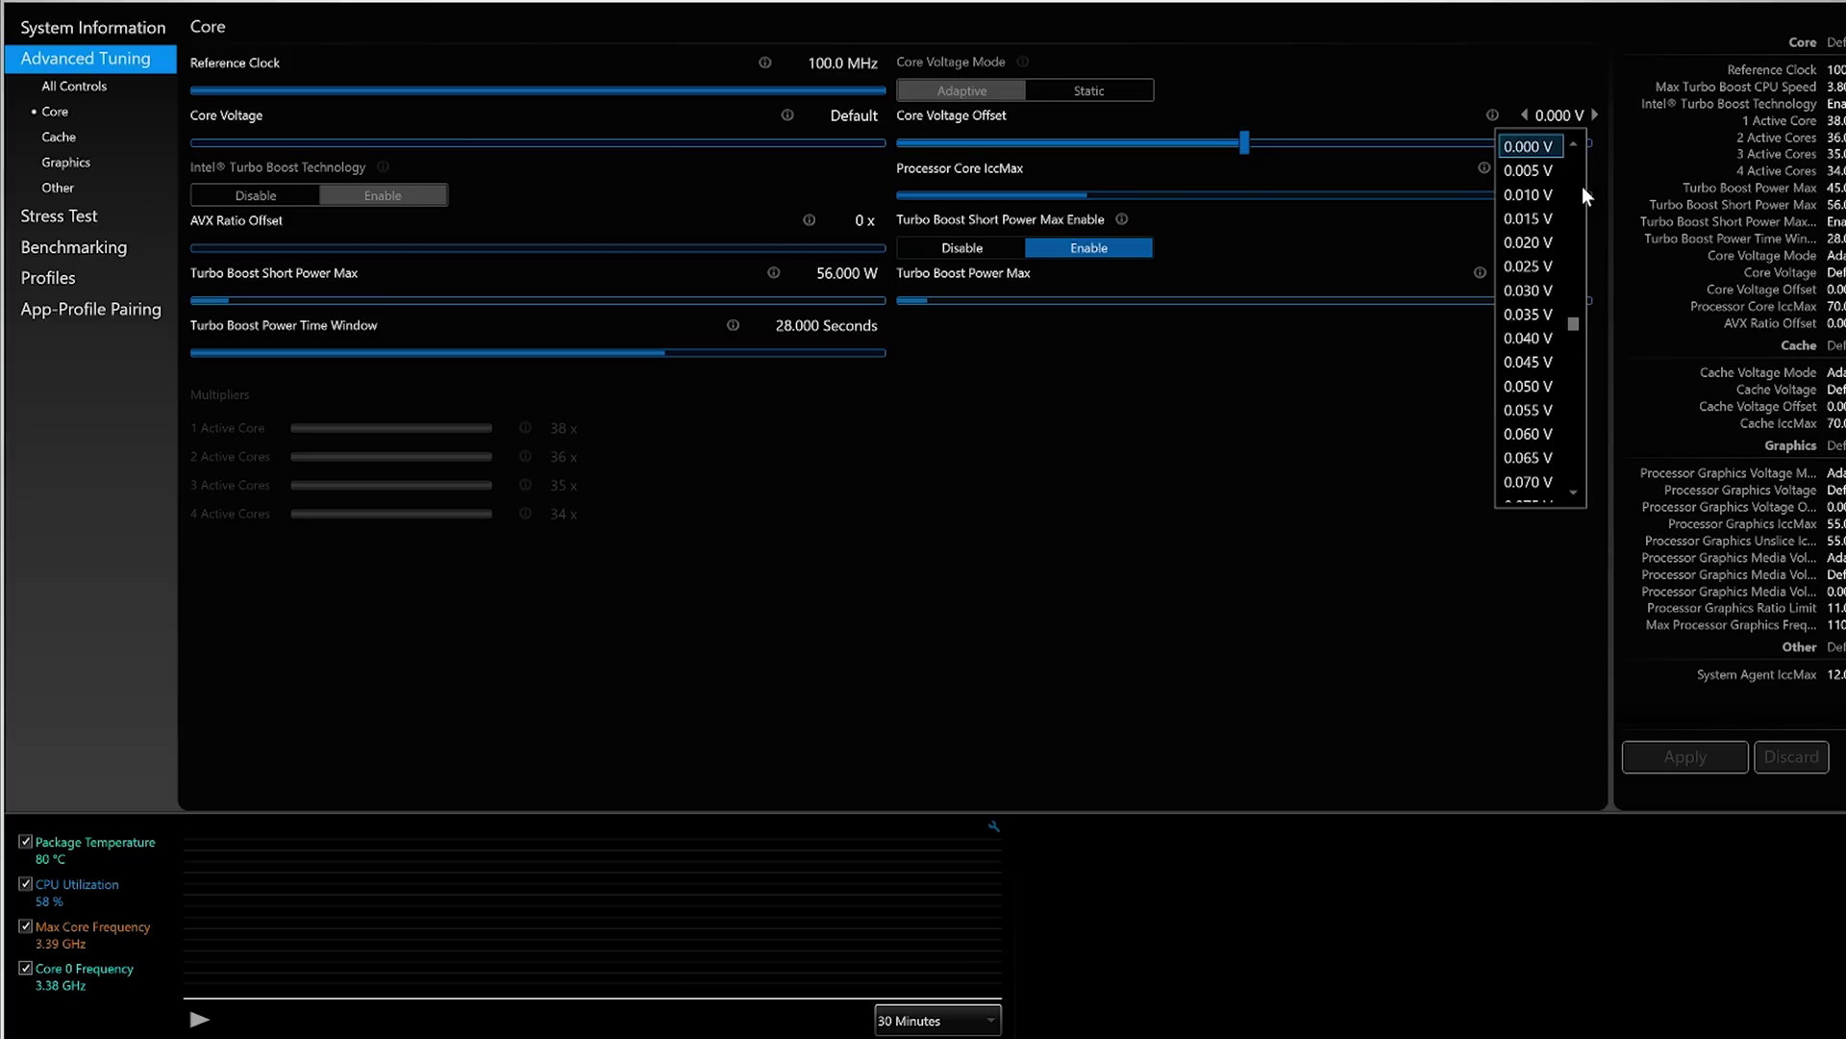
{"action": "left_click", "coordinate": [1573, 145]}
{"action": "left_click", "coordinate": [1574, 145]}
{"action": "left_click", "coordinate": [1575, 145]}
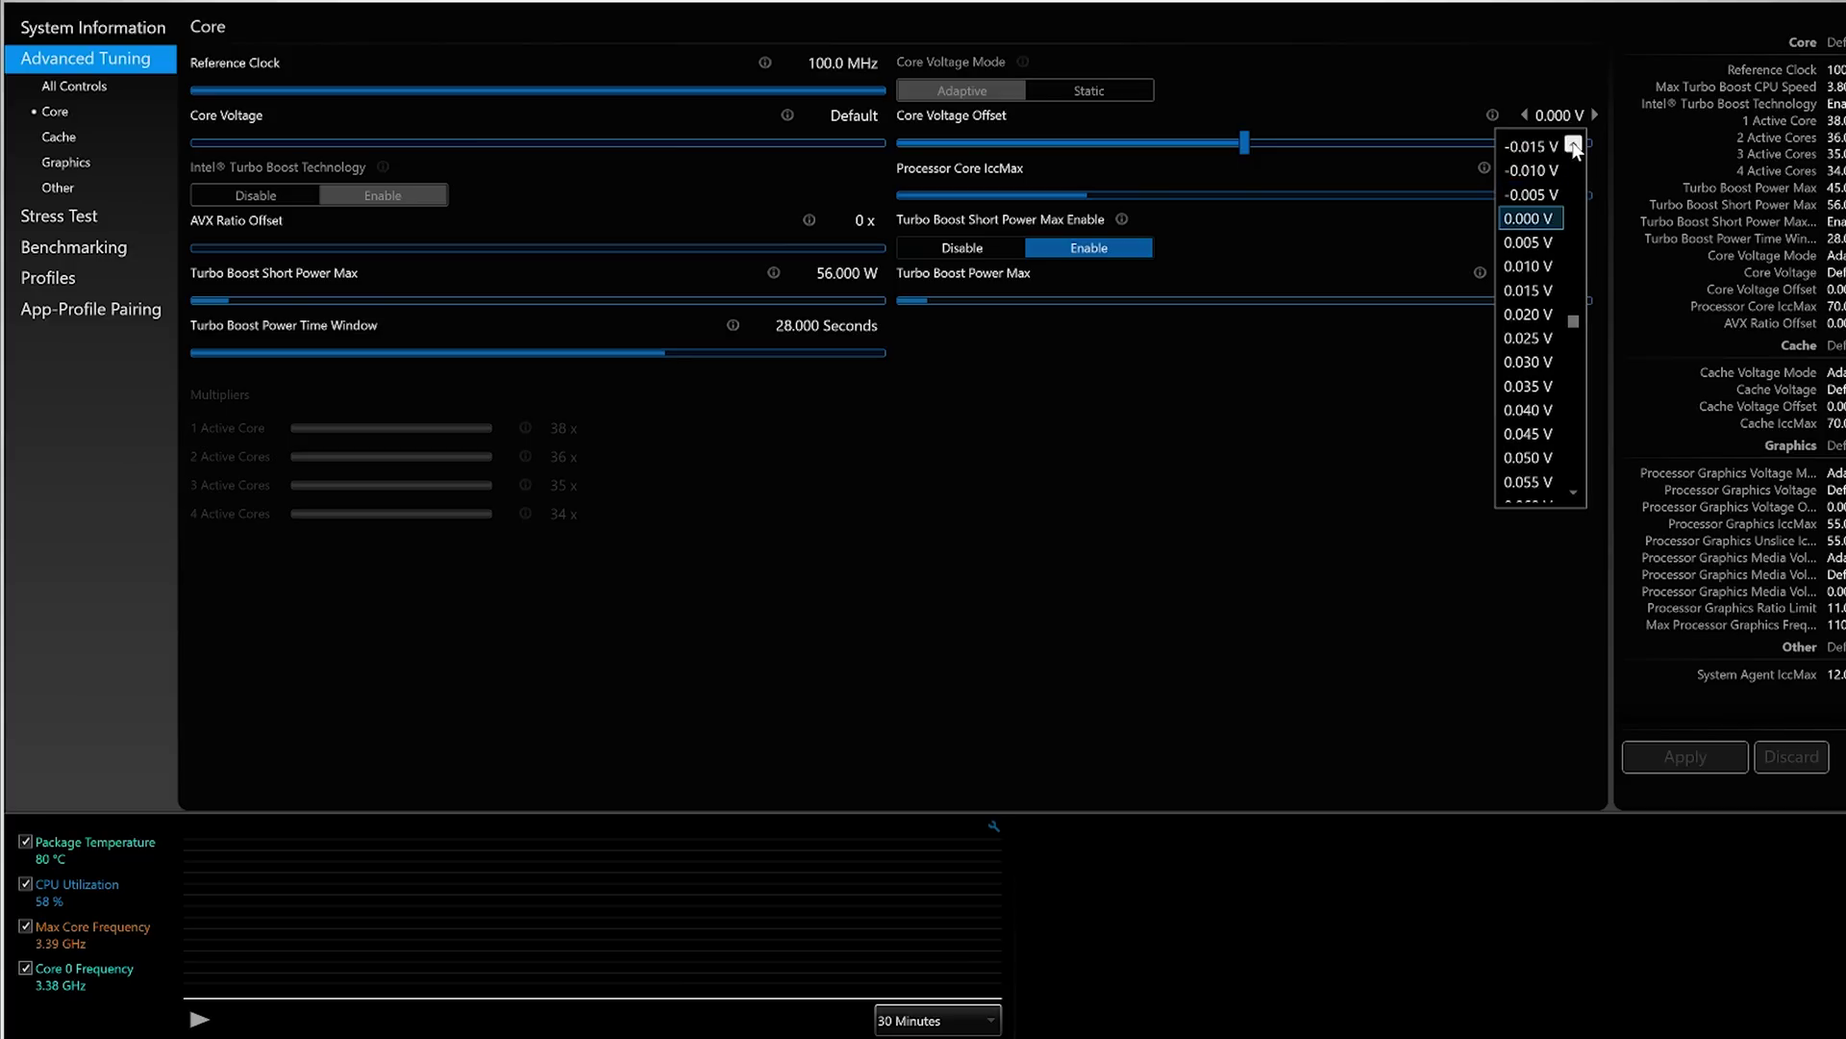
{"action": "left_click", "coordinate": [1575, 144]}
{"action": "left_click", "coordinate": [1574, 144]}
{"action": "left_click", "coordinate": [1574, 146]}
{"action": "left_click", "coordinate": [1574, 144]}
{"action": "left_click", "coordinate": [1574, 144]}
{"action": "left_click", "coordinate": [1575, 144]}
{"action": "left_click", "coordinate": [1575, 145]}
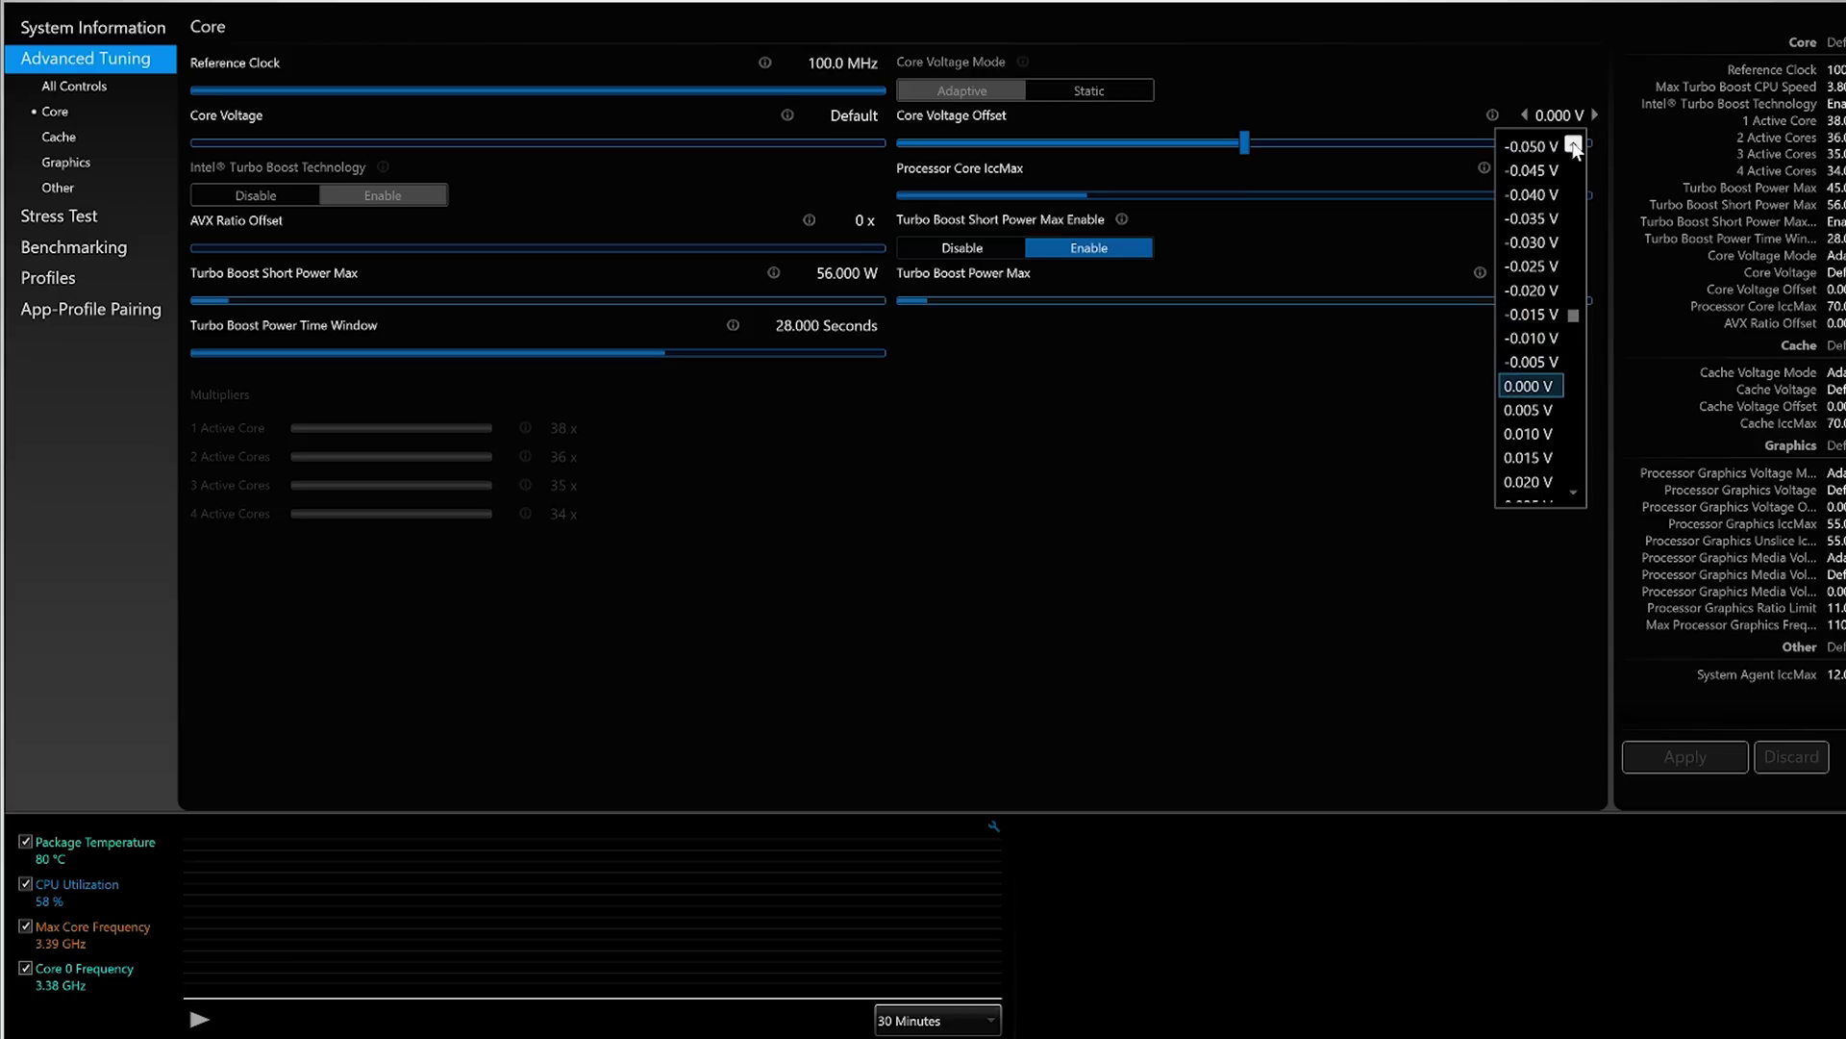
{"action": "left_click", "coordinate": [1574, 145]}
{"action": "left_click", "coordinate": [1573, 144]}
{"action": "left_click", "coordinate": [1575, 144]}
{"action": "left_click", "coordinate": [1575, 144]}
{"action": "left_click", "coordinate": [1575, 145]}
{"action": "left_click", "coordinate": [1573, 145]}
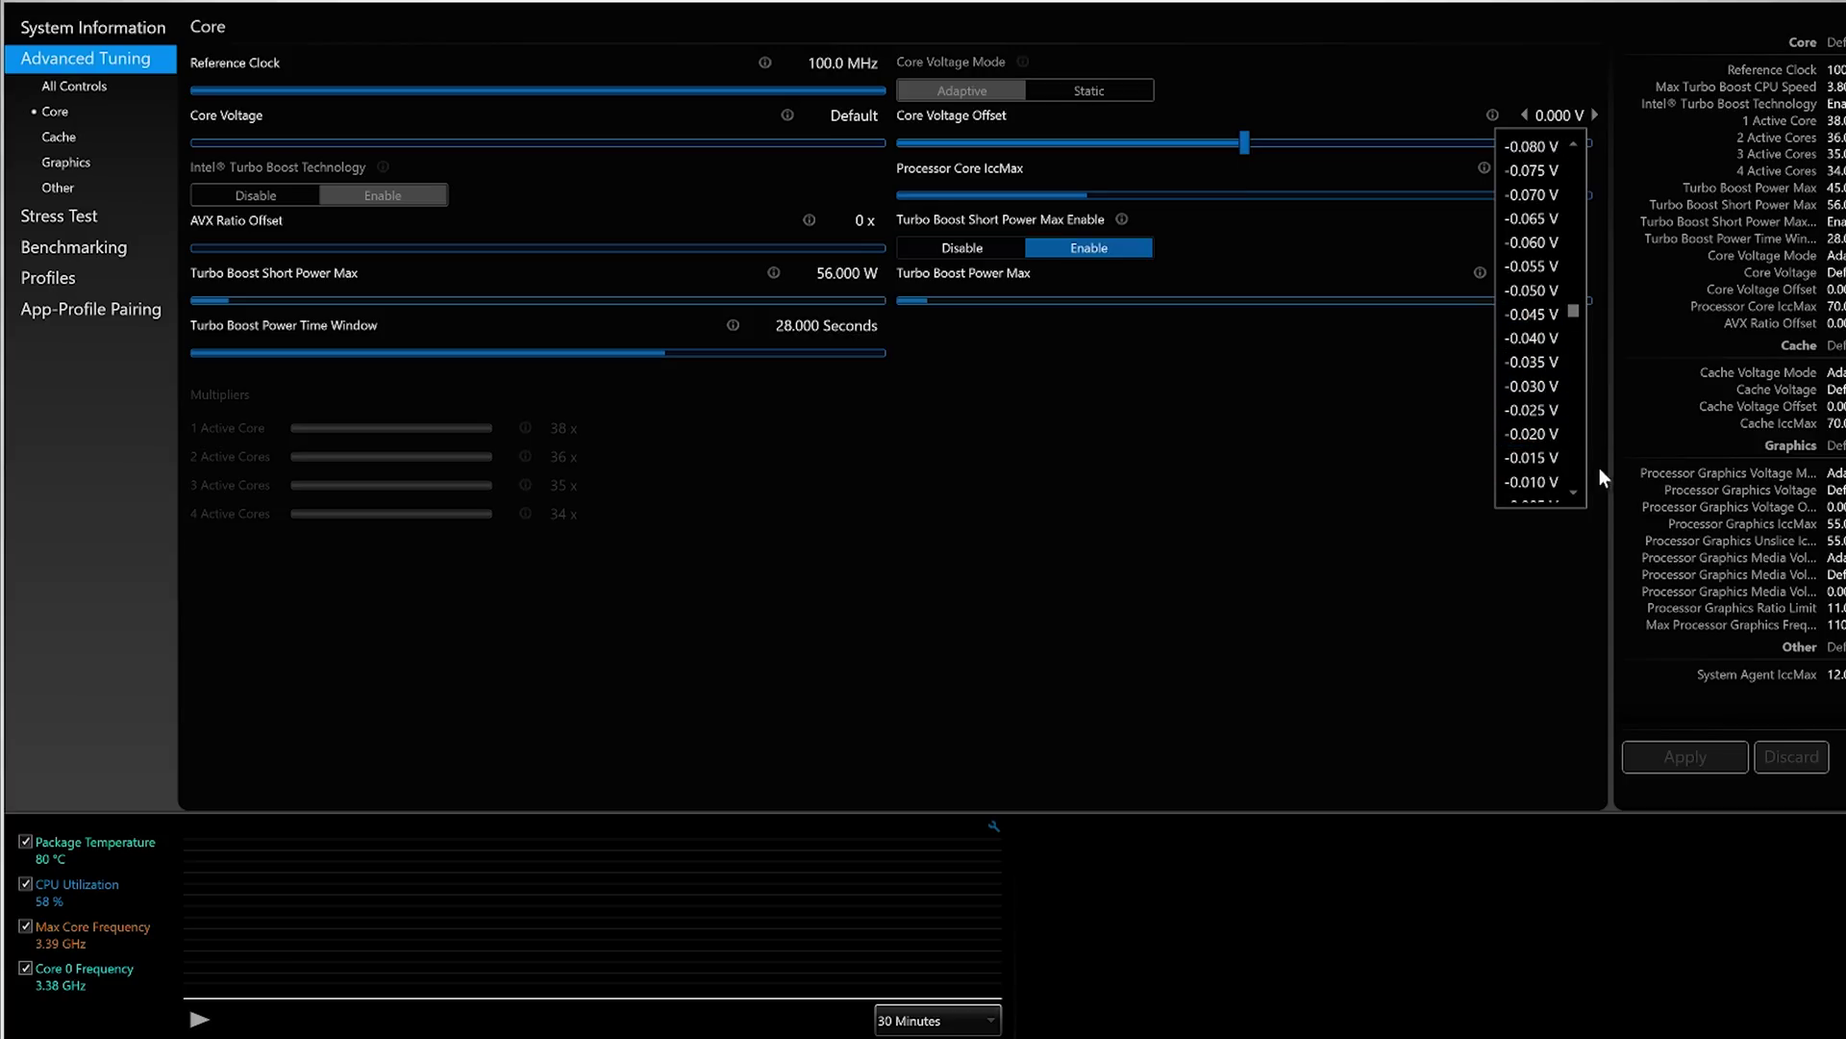
{"action": "left_click", "coordinate": [1574, 492]}
{"action": "left_click", "coordinate": [1574, 493]}
{"action": "left_click", "coordinate": [1573, 492]}
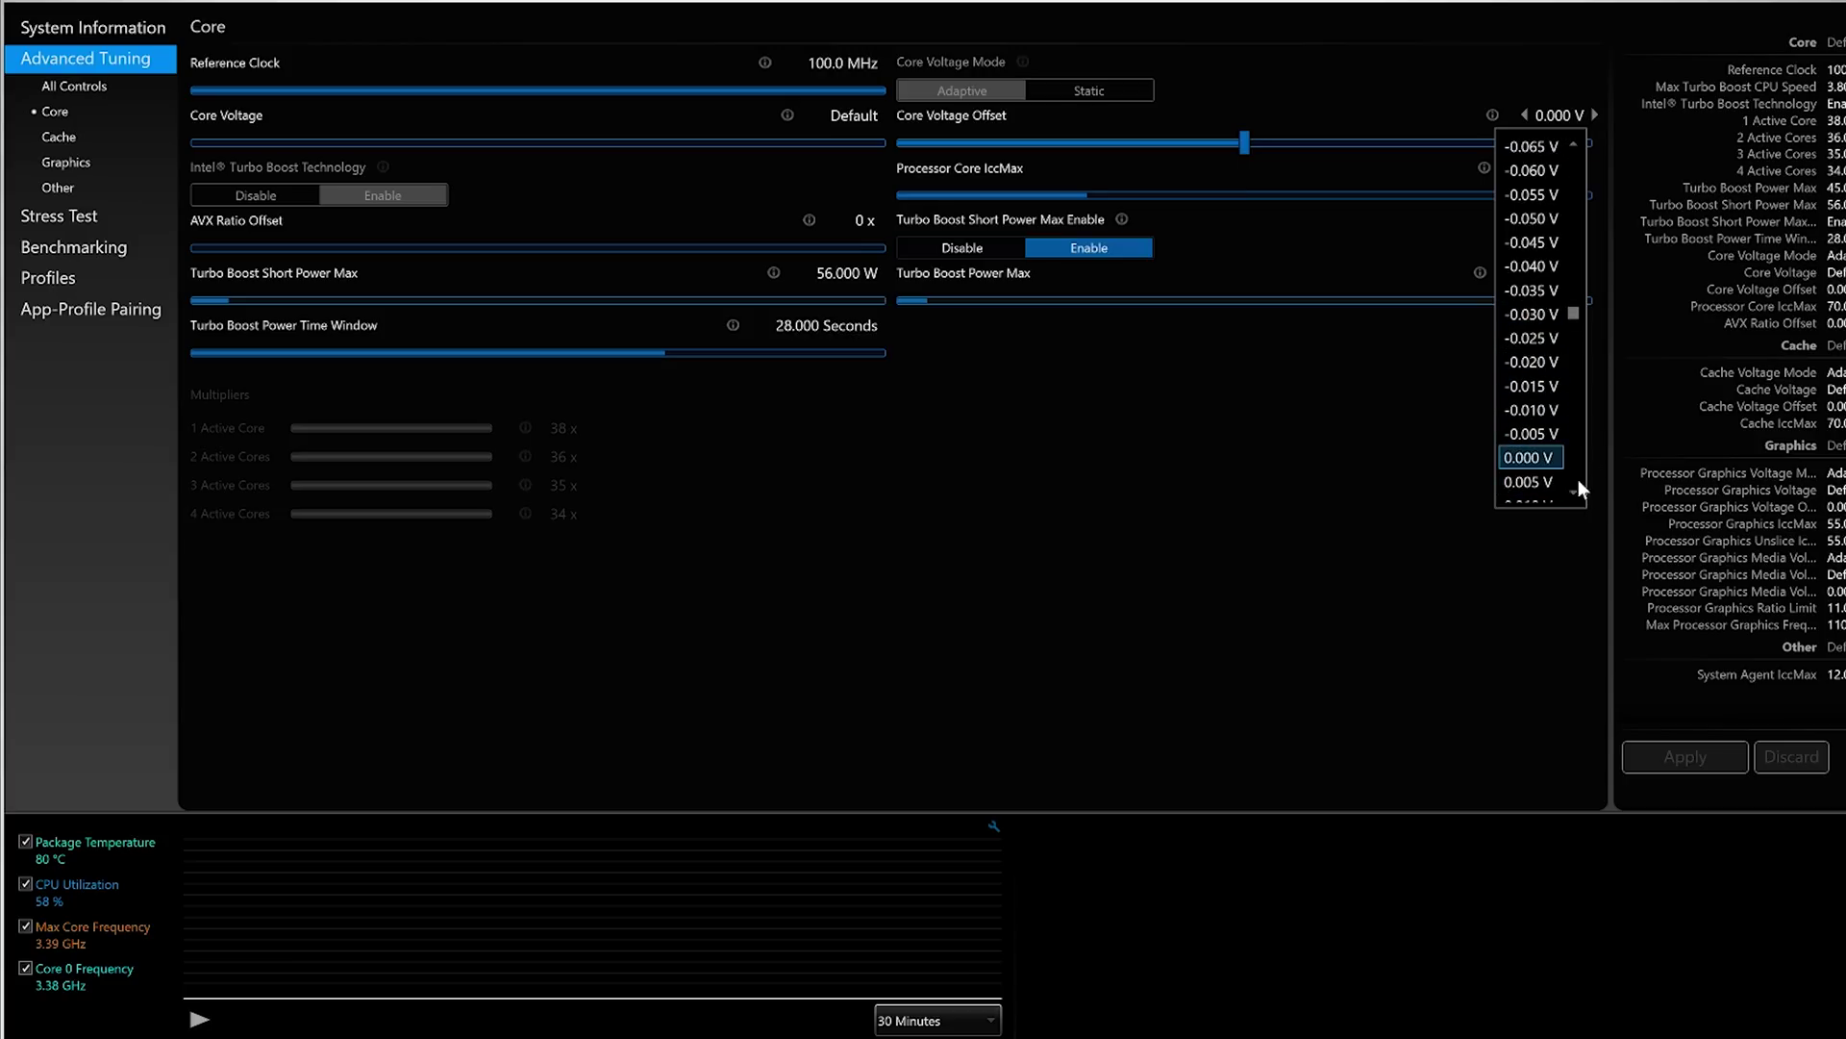
{"action": "left_click", "coordinate": [1559, 214]}
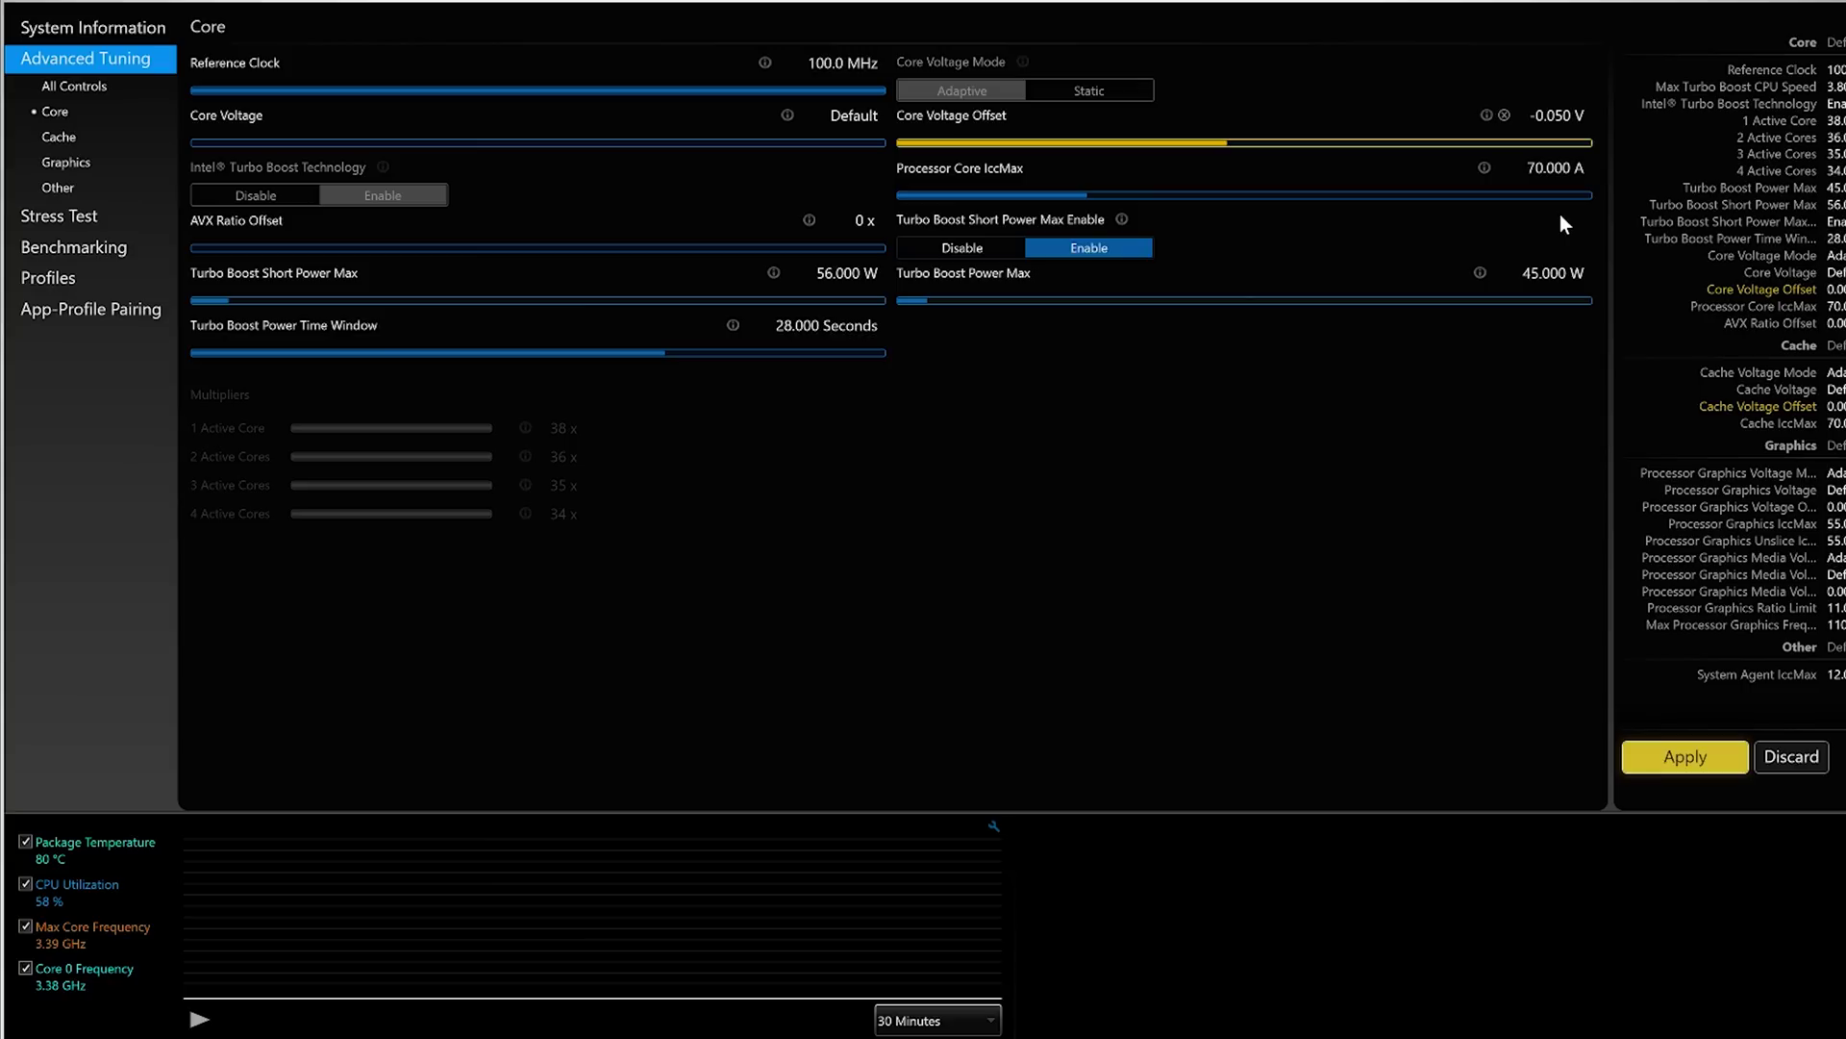
{"action": "left_click", "coordinate": [1690, 761]}
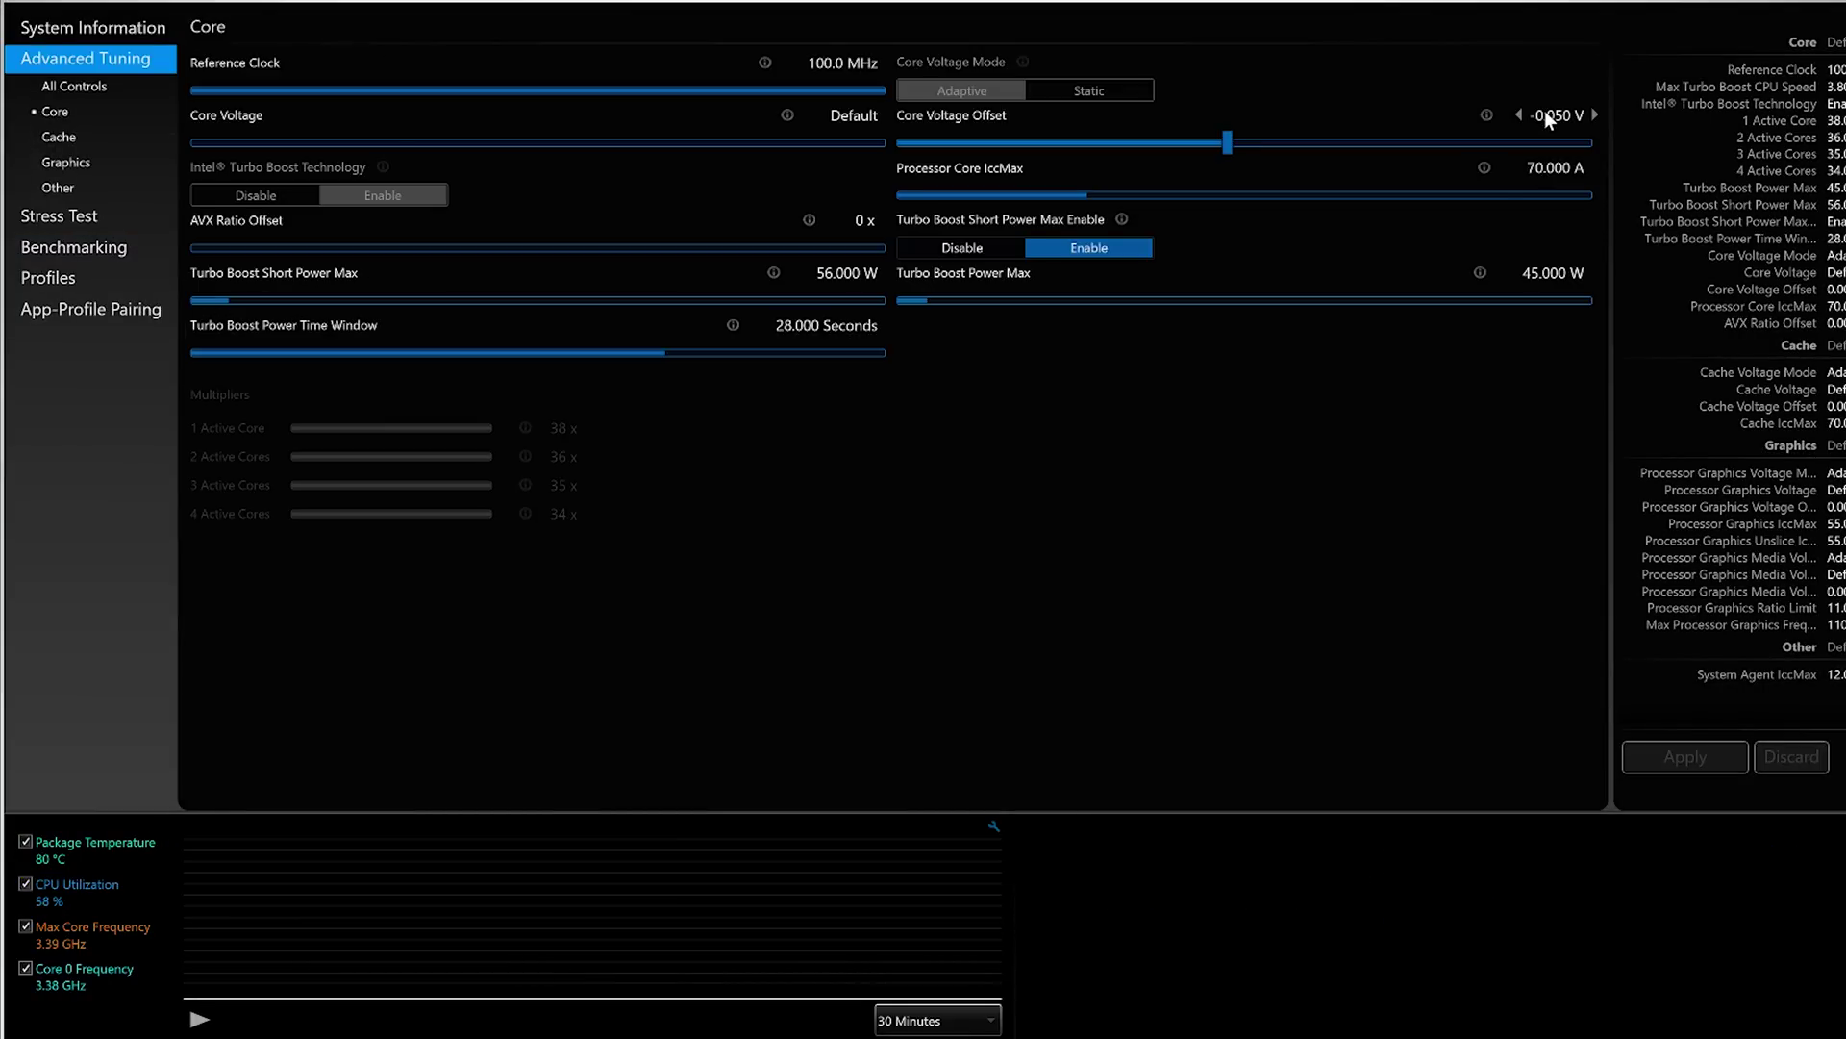
Lower the Core Voltage Offset further to -0.120 V and apply it.
{"action": "left_click", "coordinate": [1544, 112]}
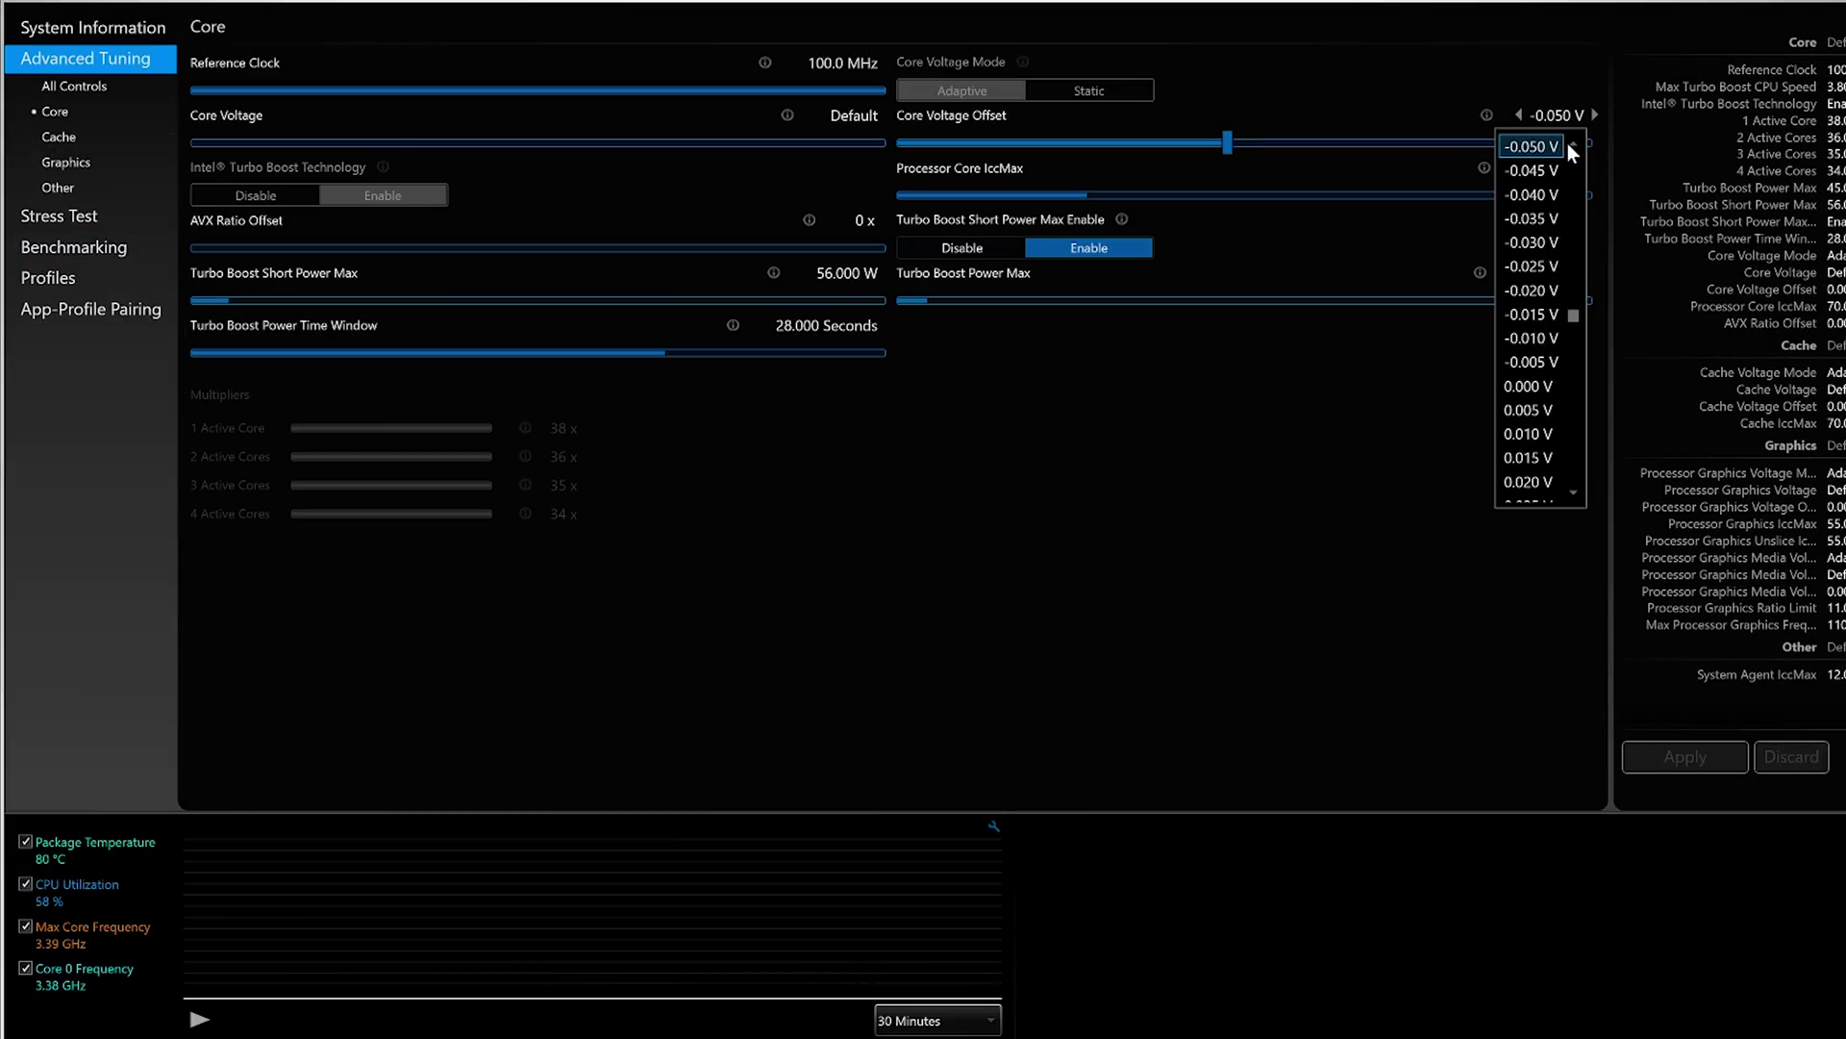
{"action": "left_click", "coordinate": [1575, 144]}
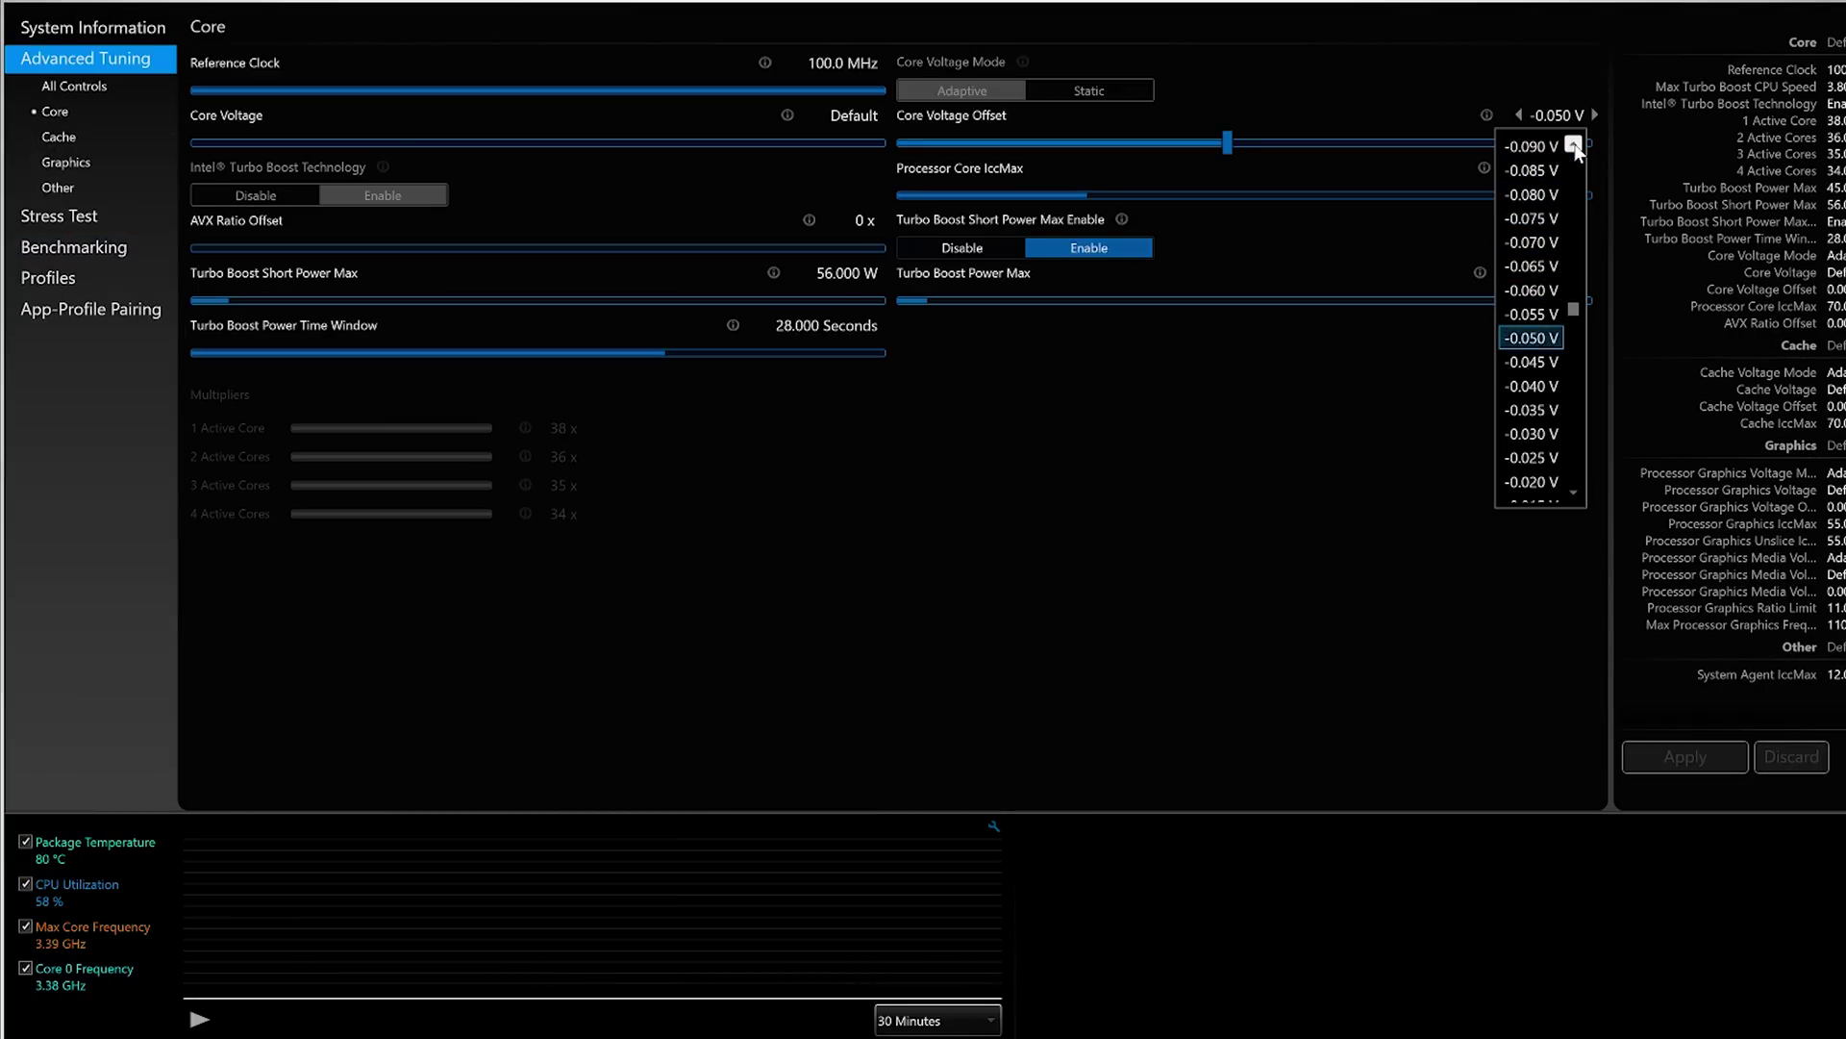
{"action": "left_click", "coordinate": [1575, 144]}
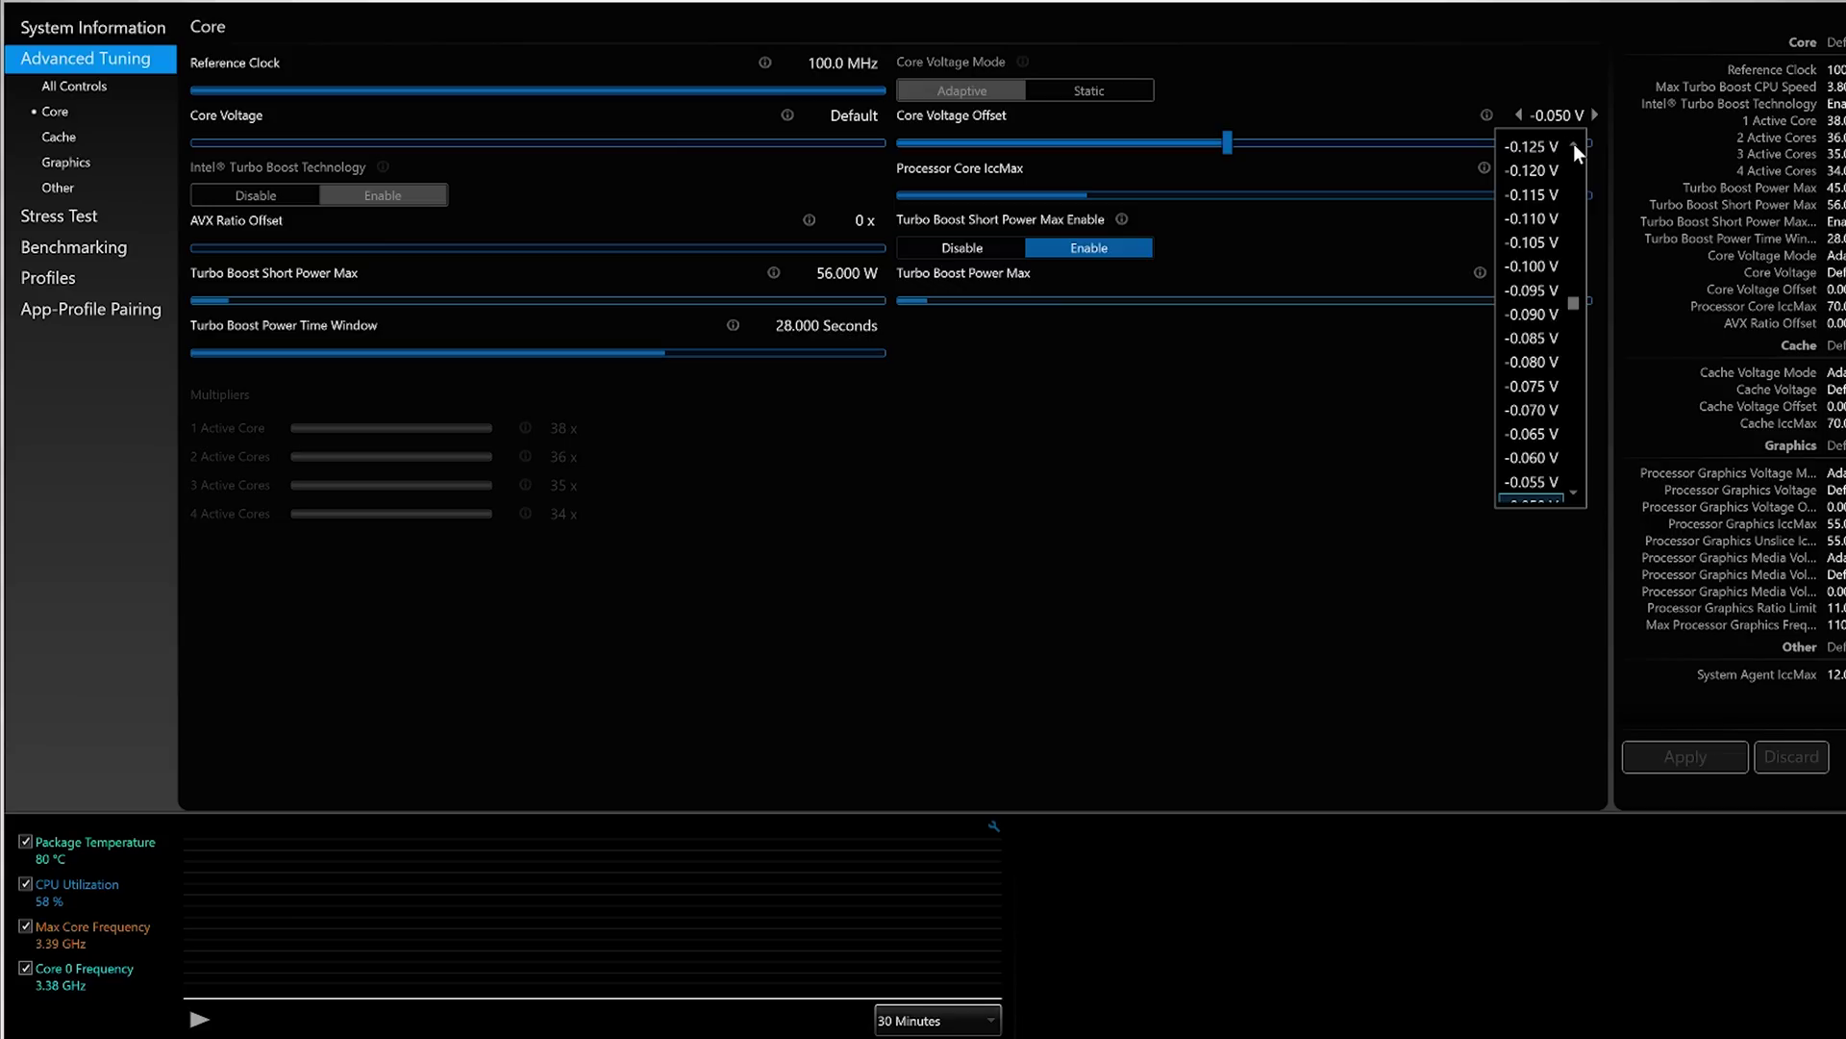
{"action": "left_click", "coordinate": [1543, 175]}
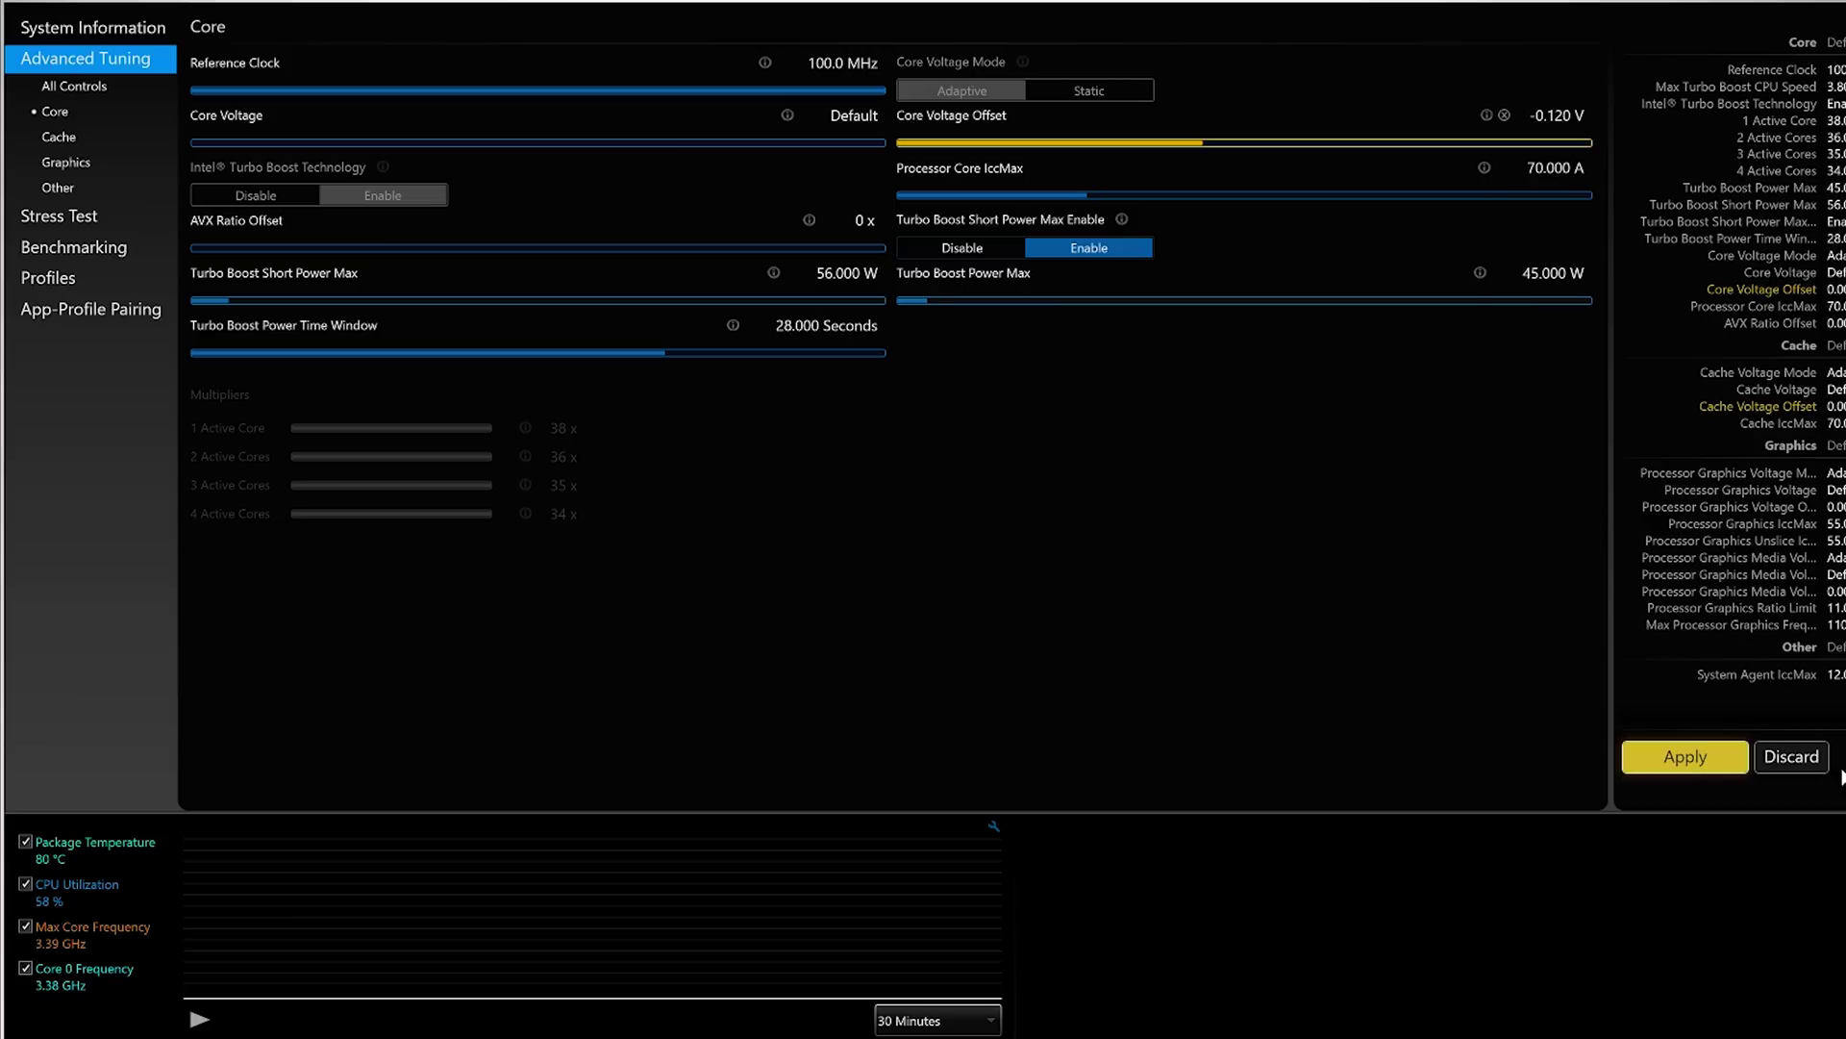
{"action": "left_click", "coordinate": [1708, 764]}
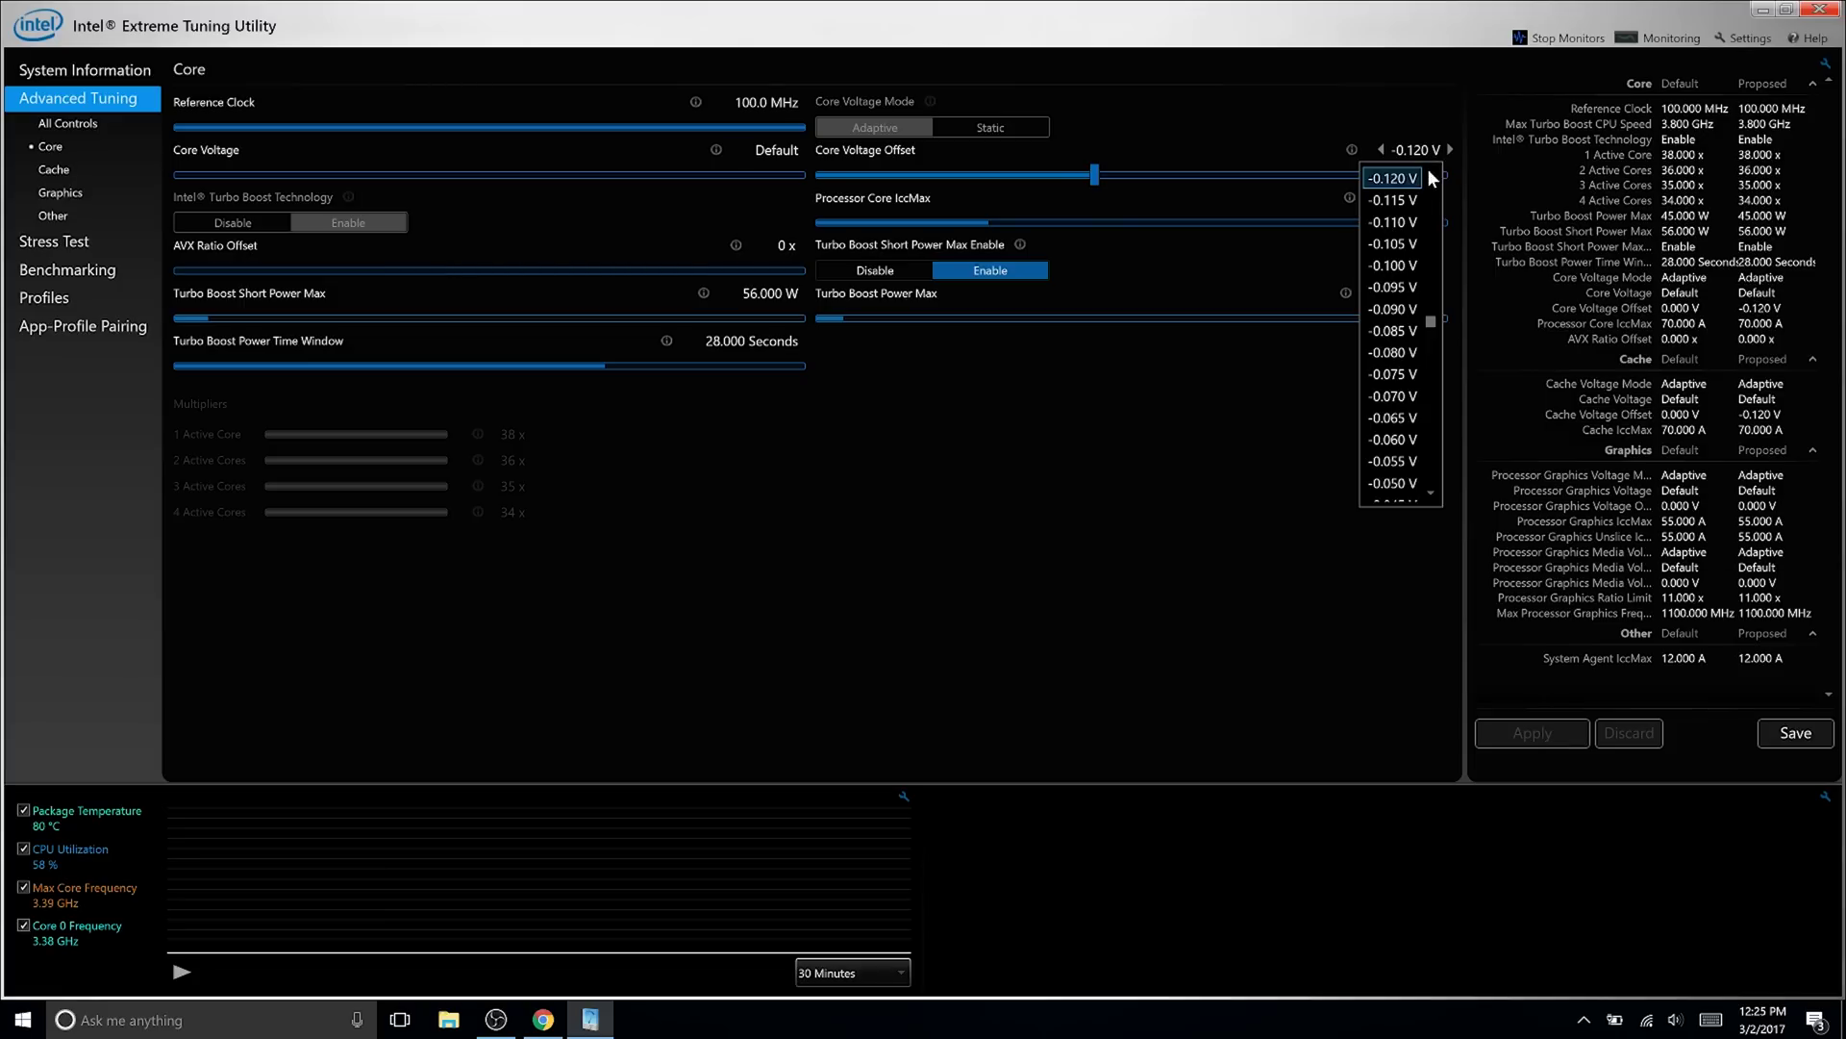
Try a -0.130 V core offset, revert to -0.120 V, and save as profile 'Final Profile'.
{"action": "scroll", "coordinate": [1428, 172], "scroll_direction": "up", "scroll_amount": 5}
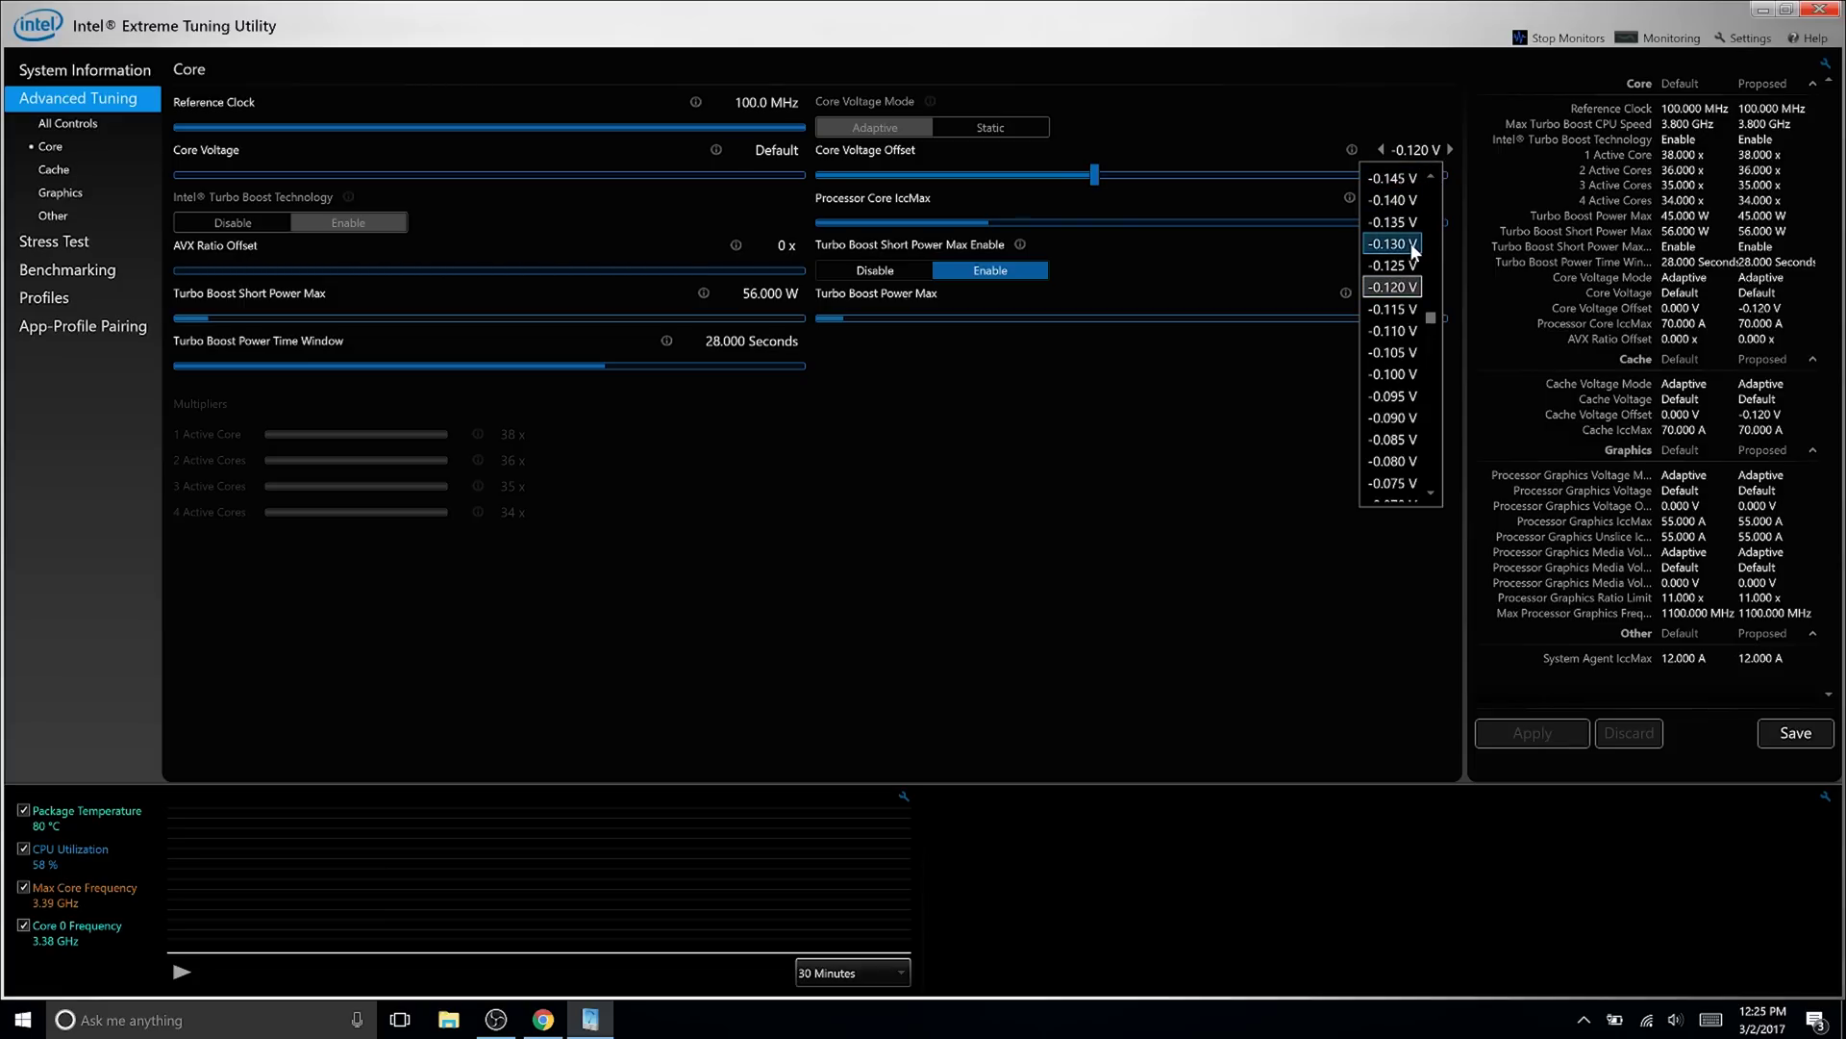
{"action": "left_click", "coordinate": [1408, 243]}
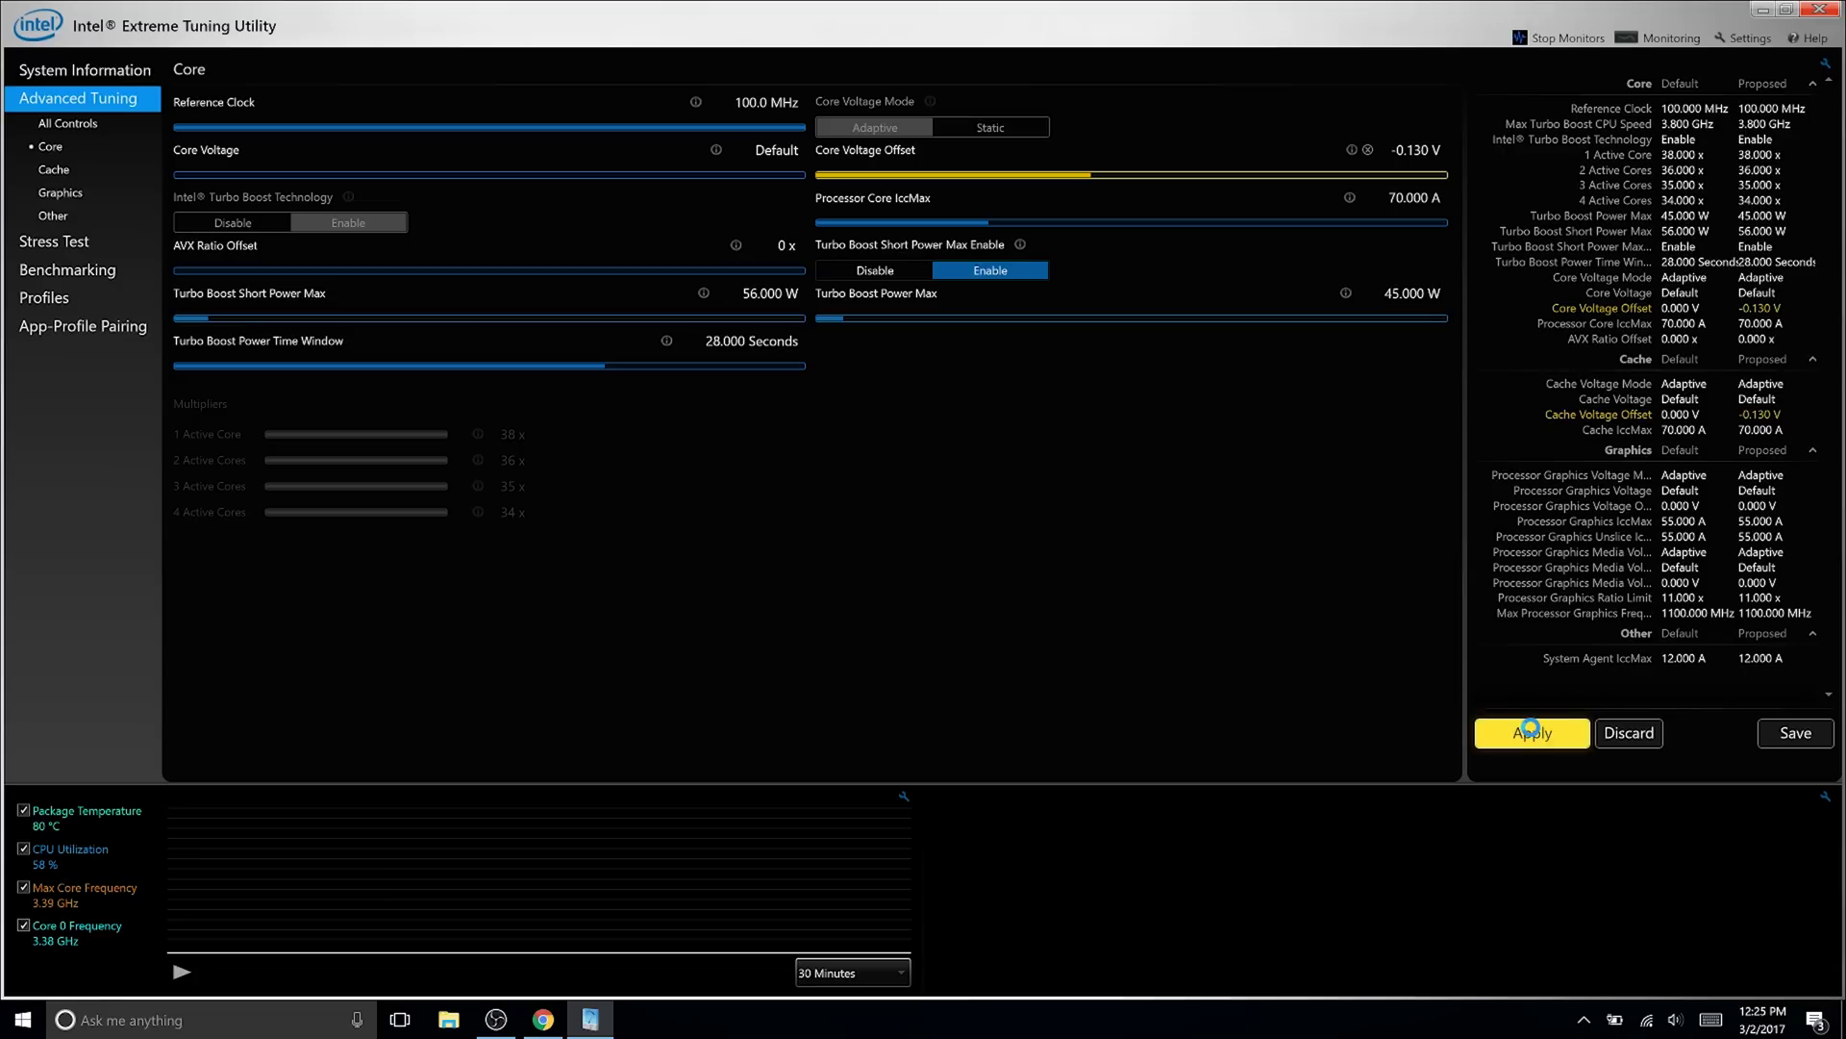
{"action": "left_click", "coordinate": [1408, 151]}
{"action": "left_click", "coordinate": [1414, 226]}
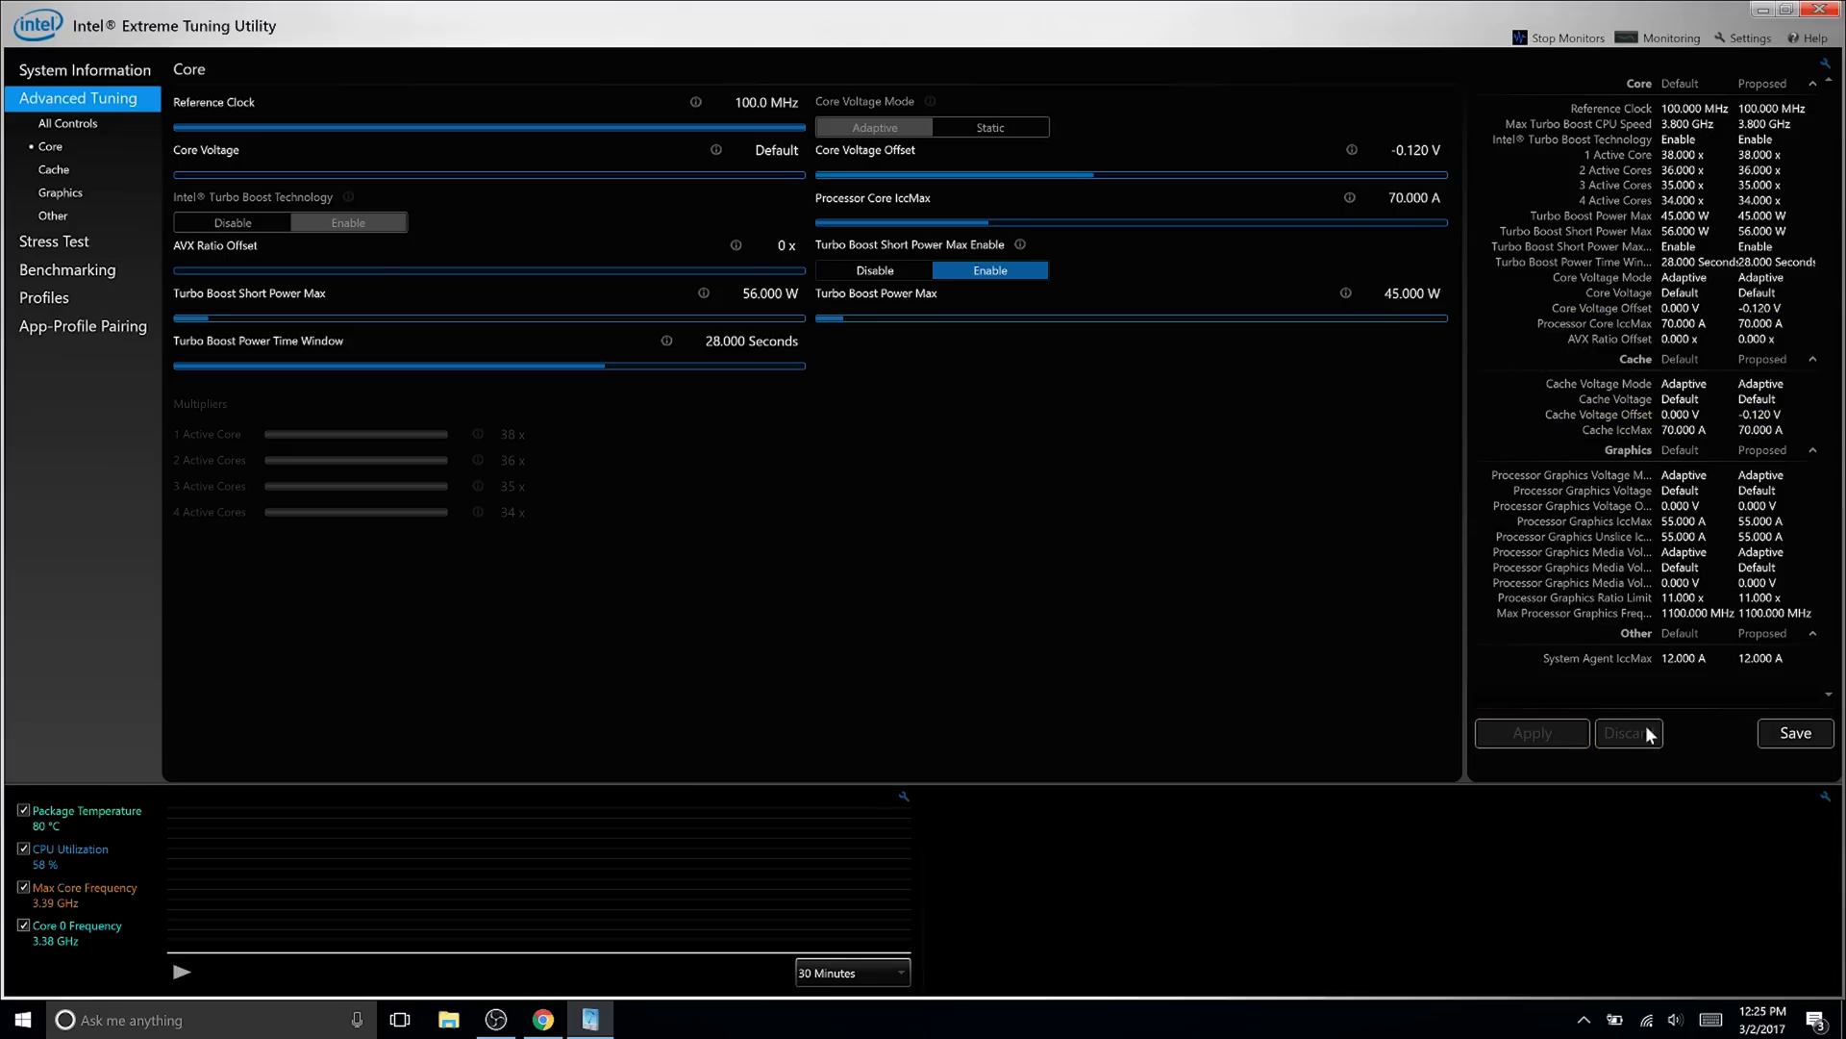
{"action": "left_click", "coordinate": [1781, 736]}
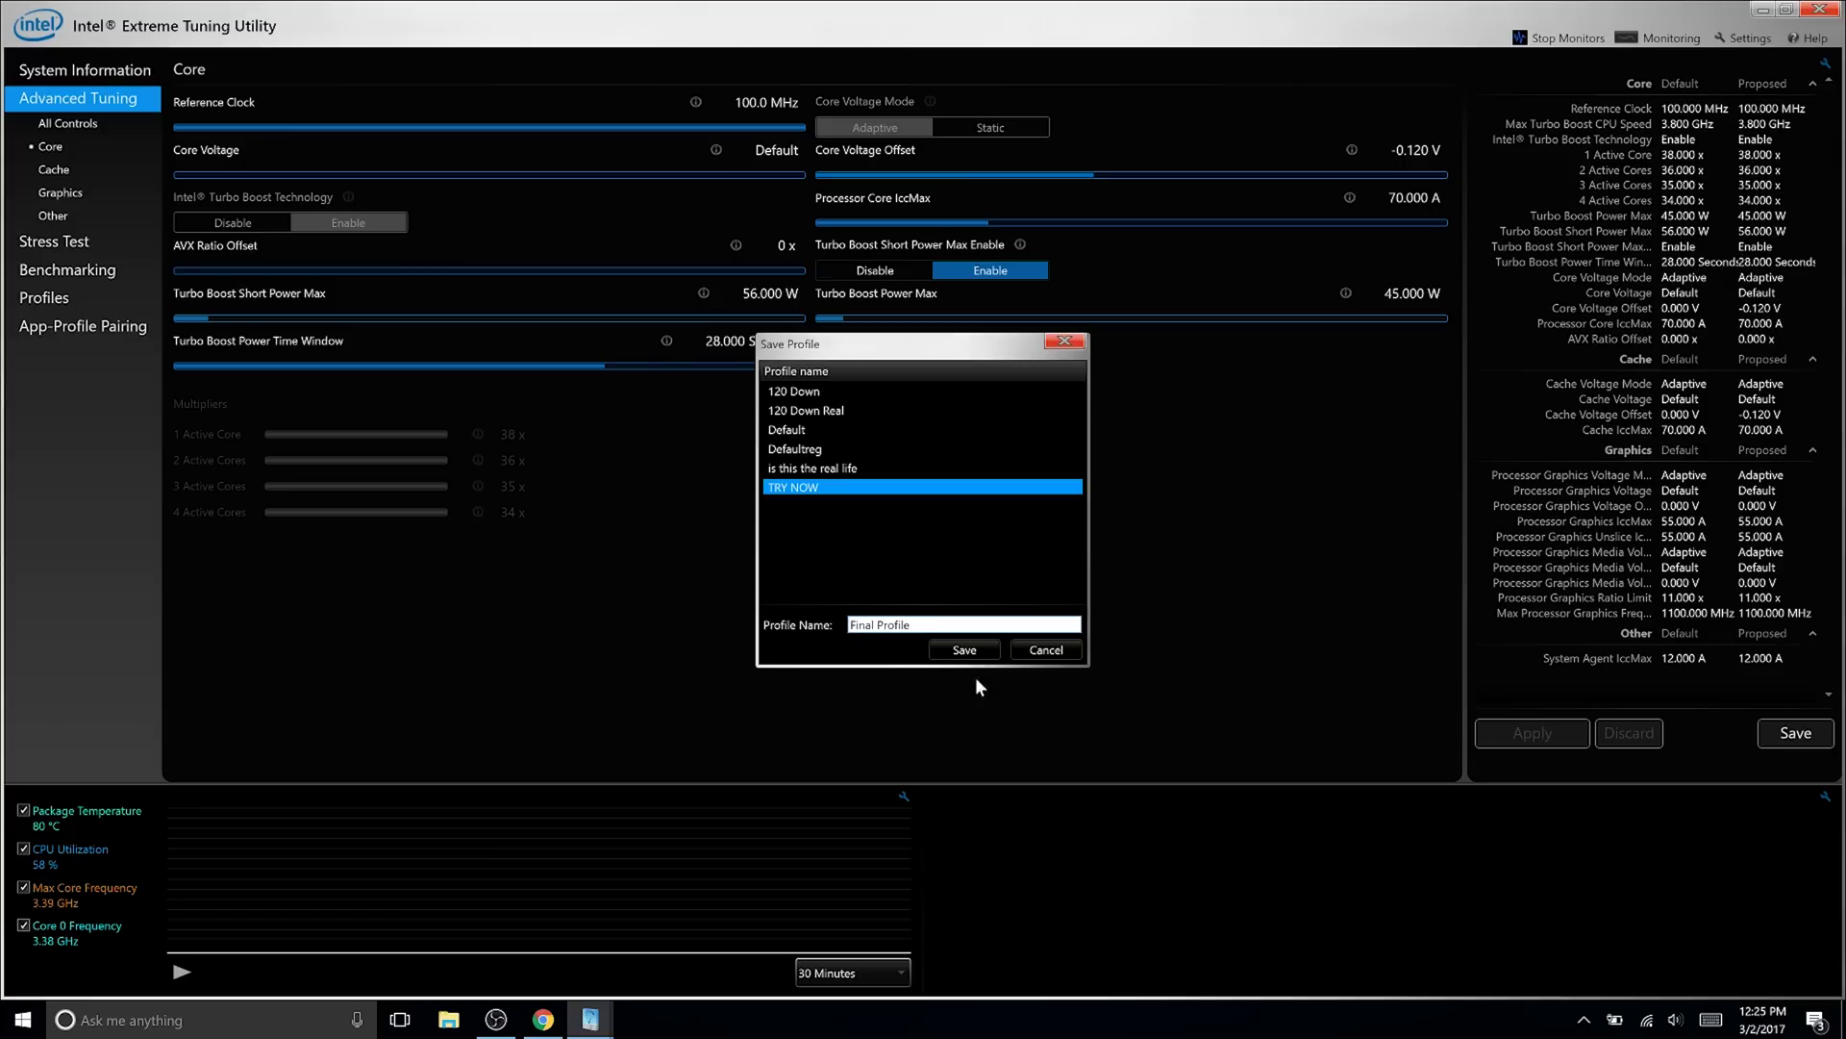
{"action": "left_click", "coordinate": [965, 650]}
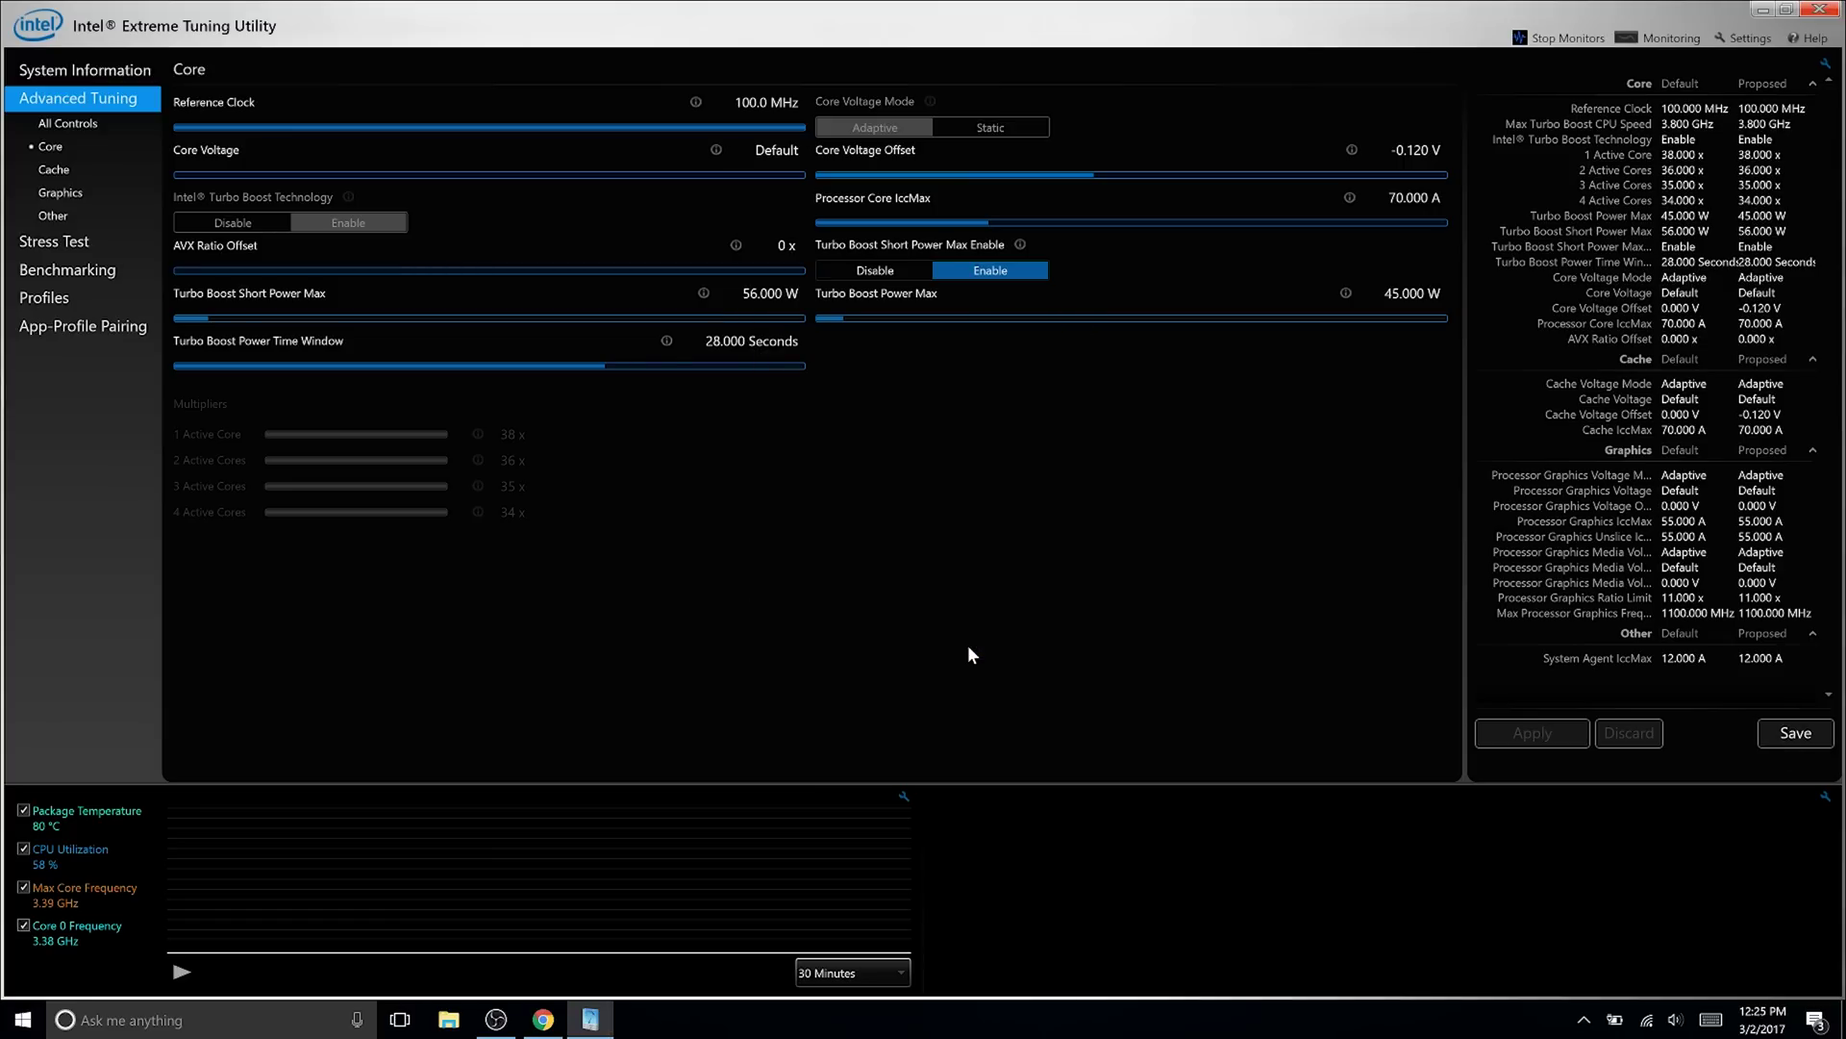